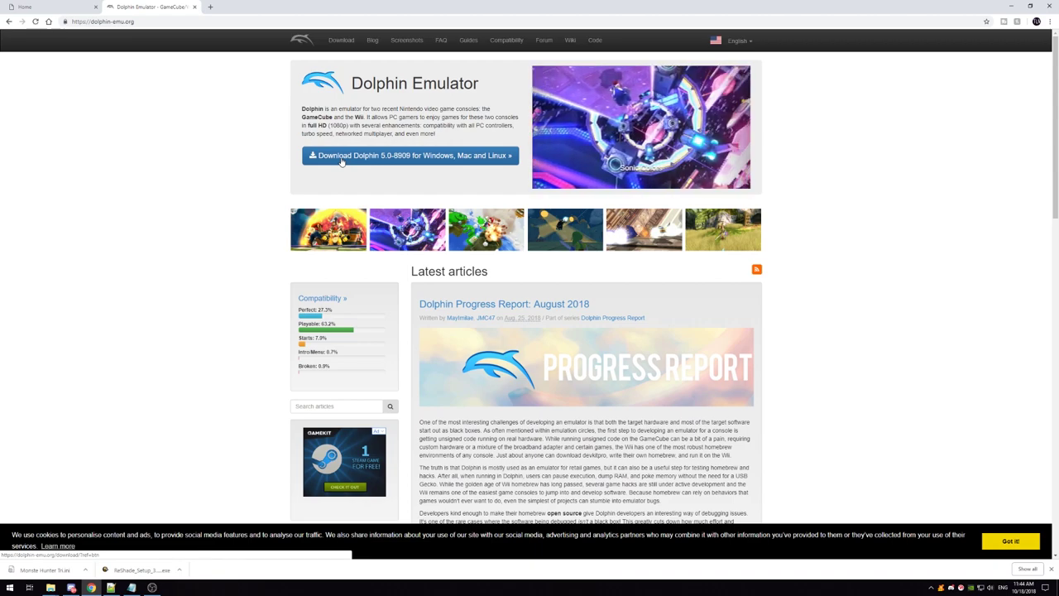
# - View the Dolphin emulator download page with its development versions and put the browser away
pyautogui.click(340, 161)
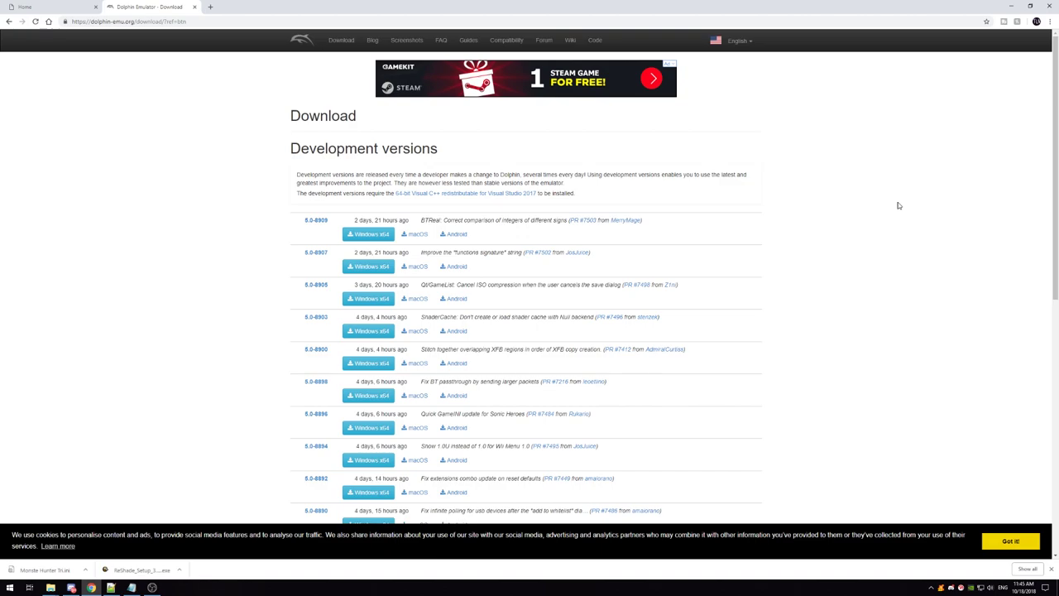
pyautogui.click(1008, 9)
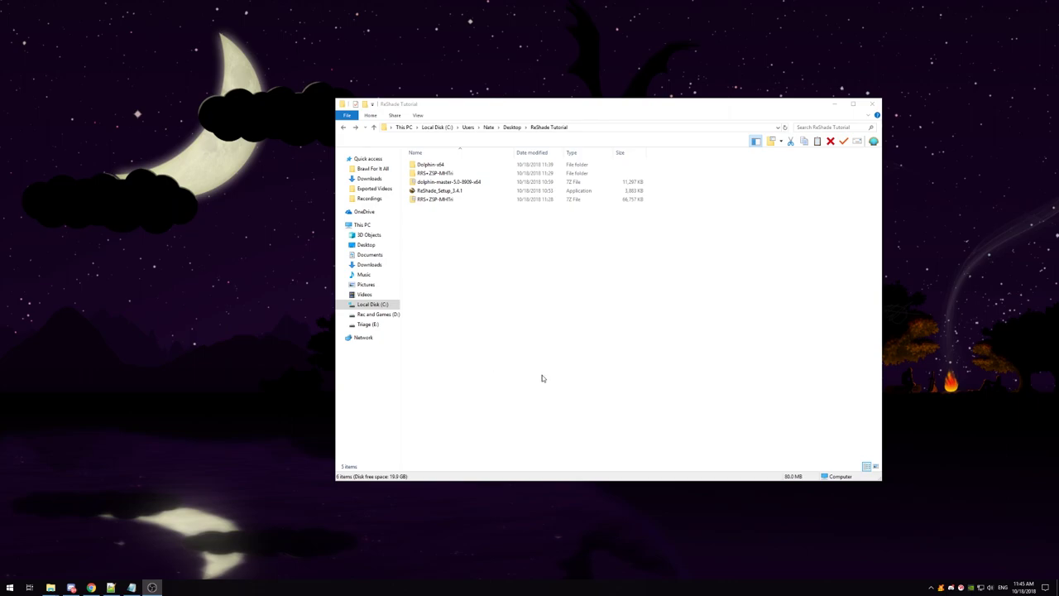
# - Delete the two 7Z archives RRS+ZSP-MHTri and dolphin-master-5.0-8909-x64 from the ReShade Tutorial folder
pyautogui.click(432, 200)
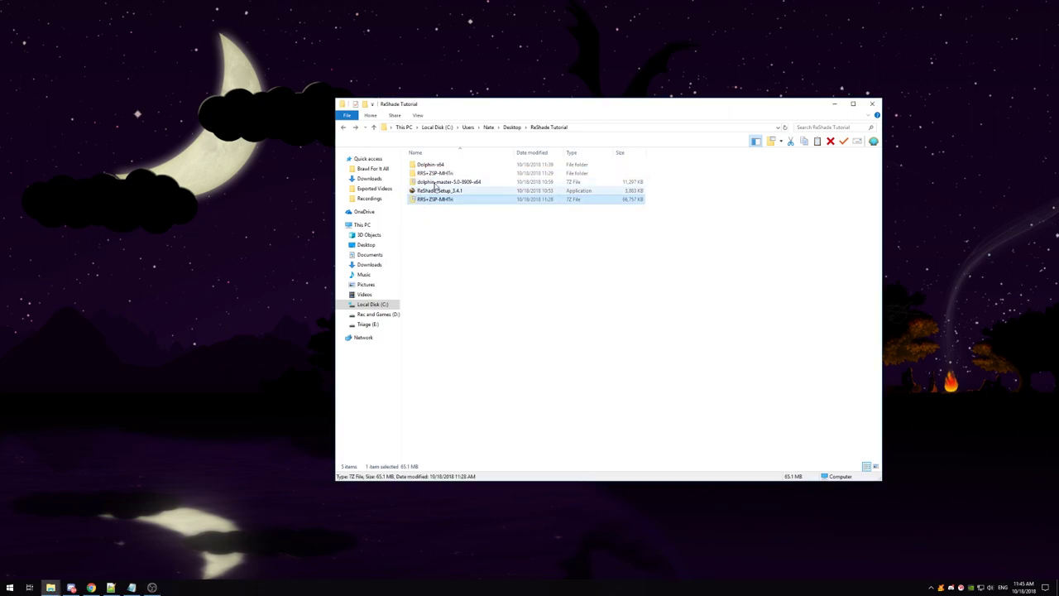
pyautogui.keyDown('ctrl'); pyautogui.click(434, 182); pyautogui.keyUp('ctrl')
pyautogui.rightClick(436, 182)
pyautogui.click(467, 303)
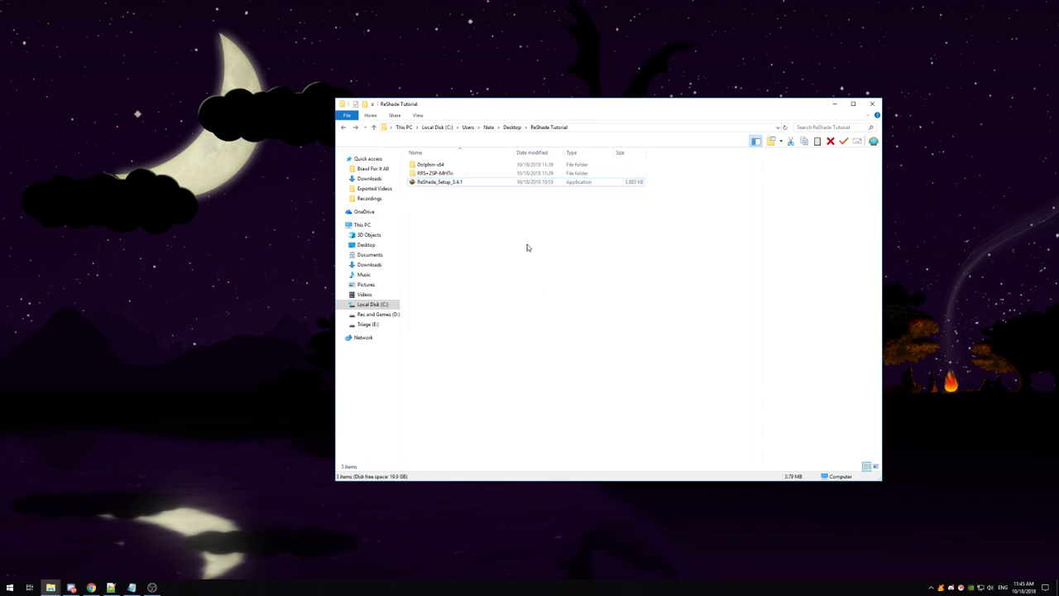
# - Run ReShade_Setup_3.4.1 and select the Dolphin application in the Dolphin-x64 folder as the game to install to
pyautogui.doubleClick(433, 184)
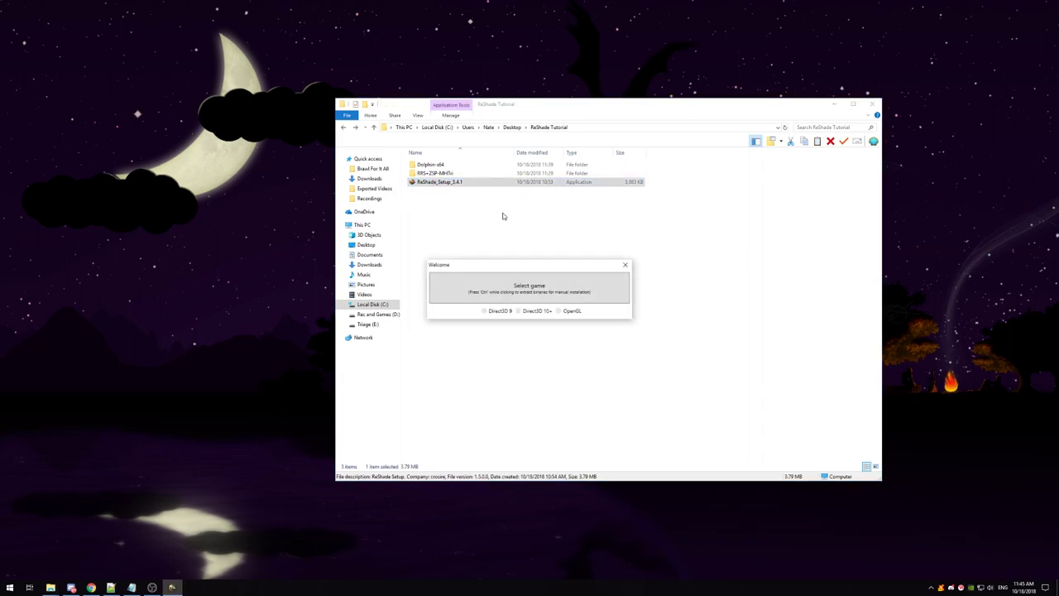
pyautogui.click(526, 295)
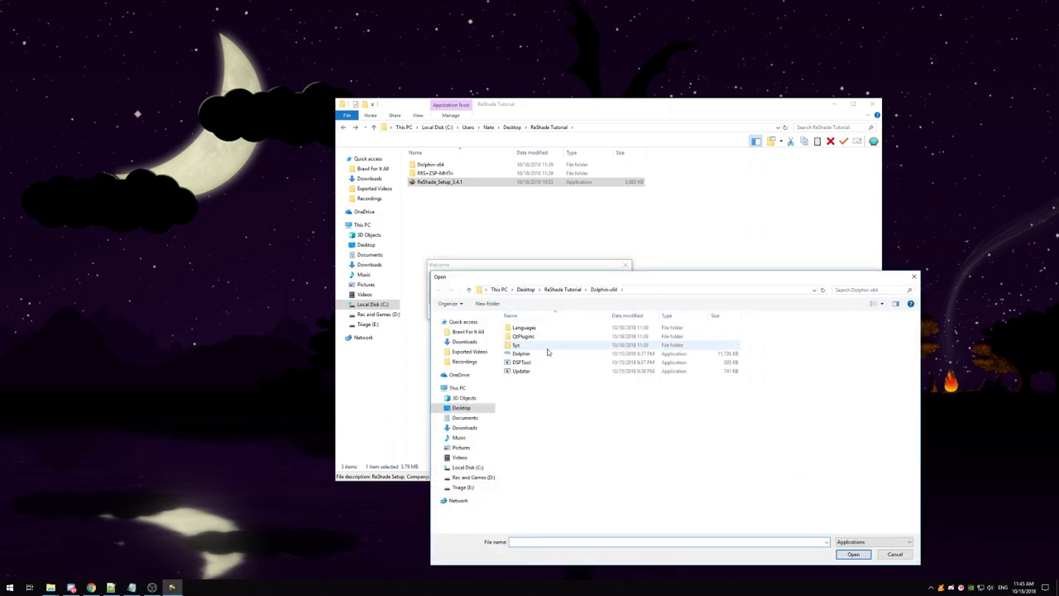
pyautogui.click(563, 289)
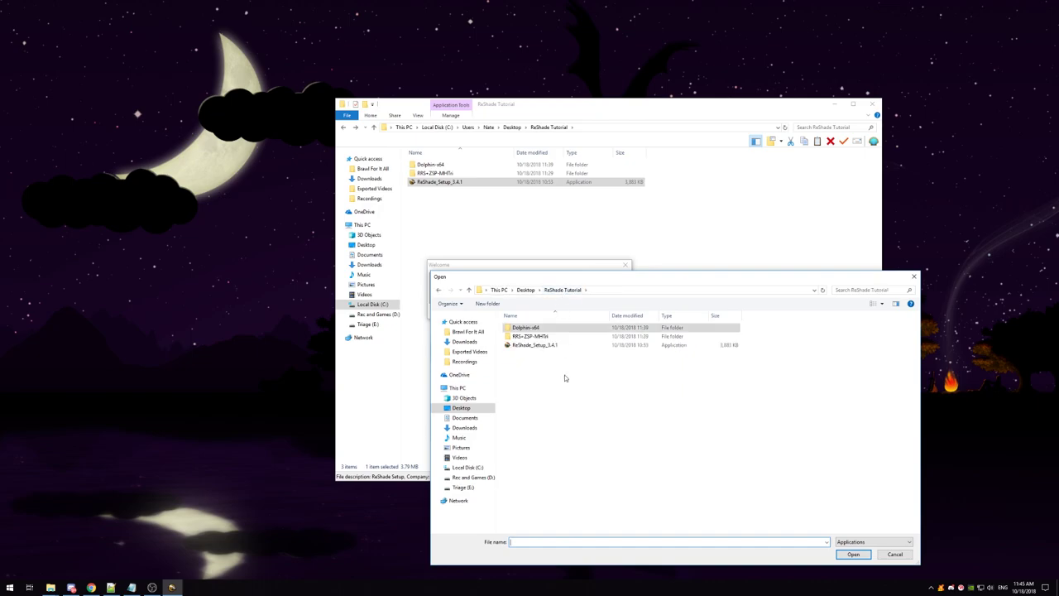
pyautogui.click(526, 331)
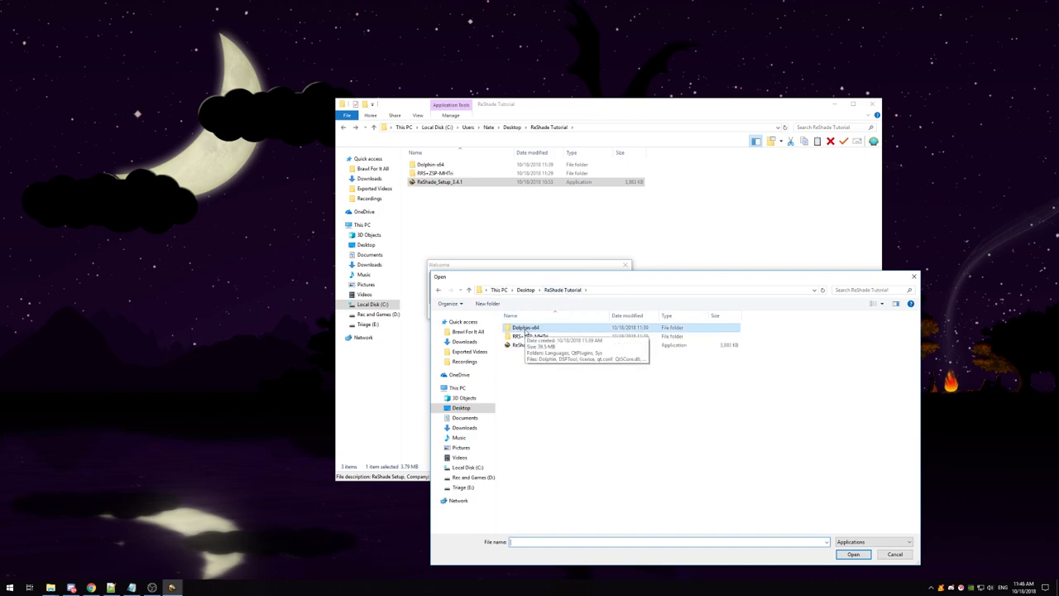
pyautogui.doubleClick(525, 330)
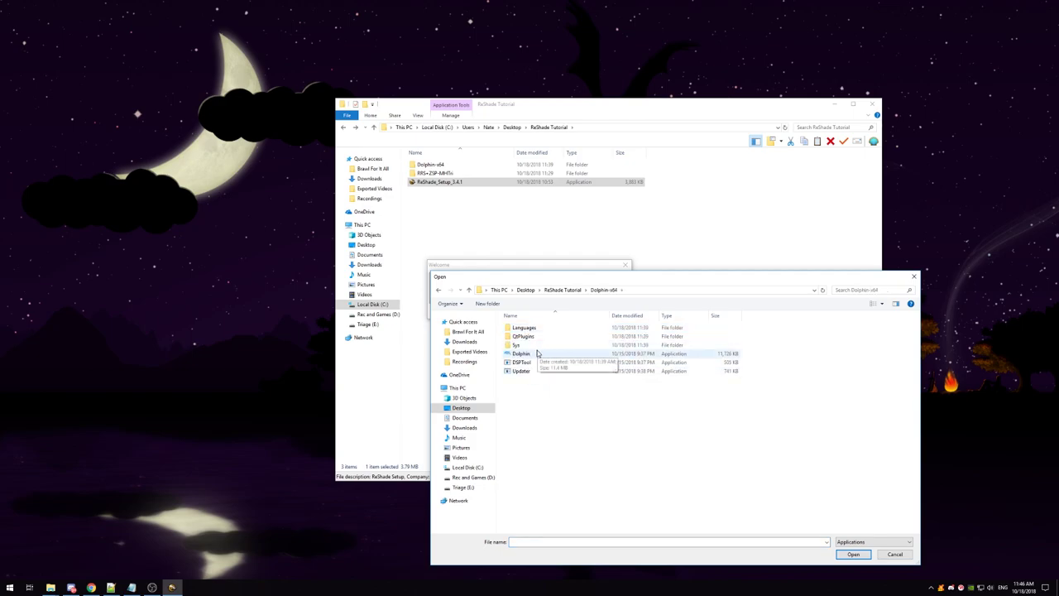
pyautogui.doubleClick(537, 353)
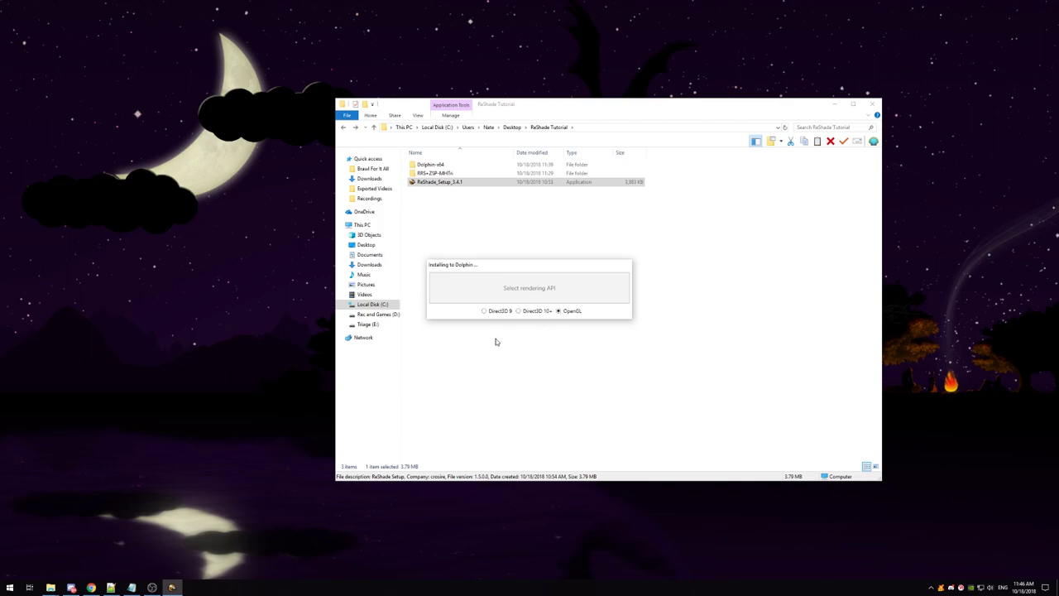
# - Install ReShade for the OpenGL rendering API, including all of the downloadable standard effect files, and close the installer
pyautogui.click(559, 311)
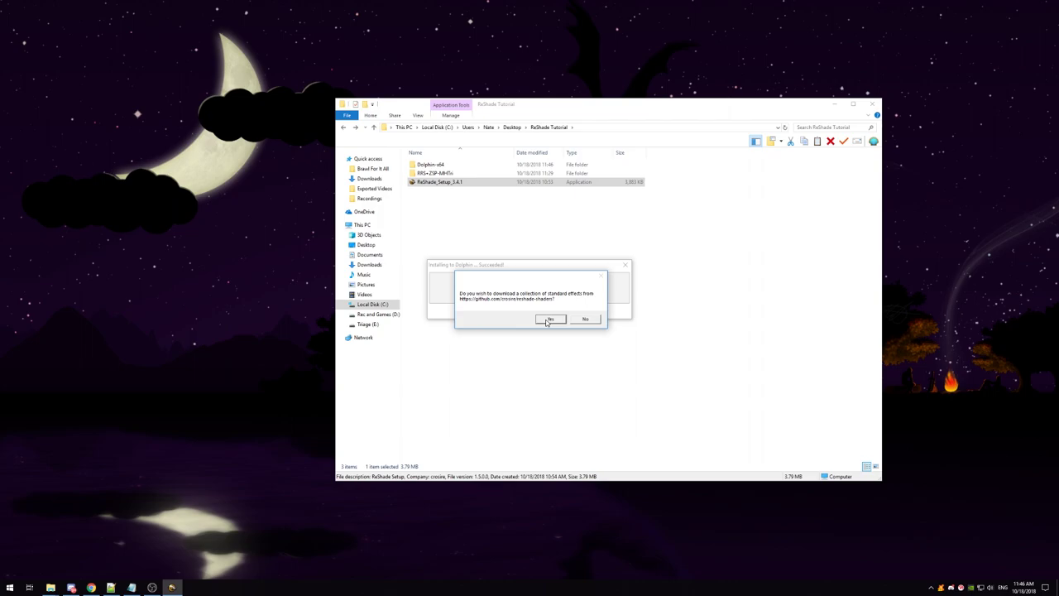
pyautogui.click(549, 319)
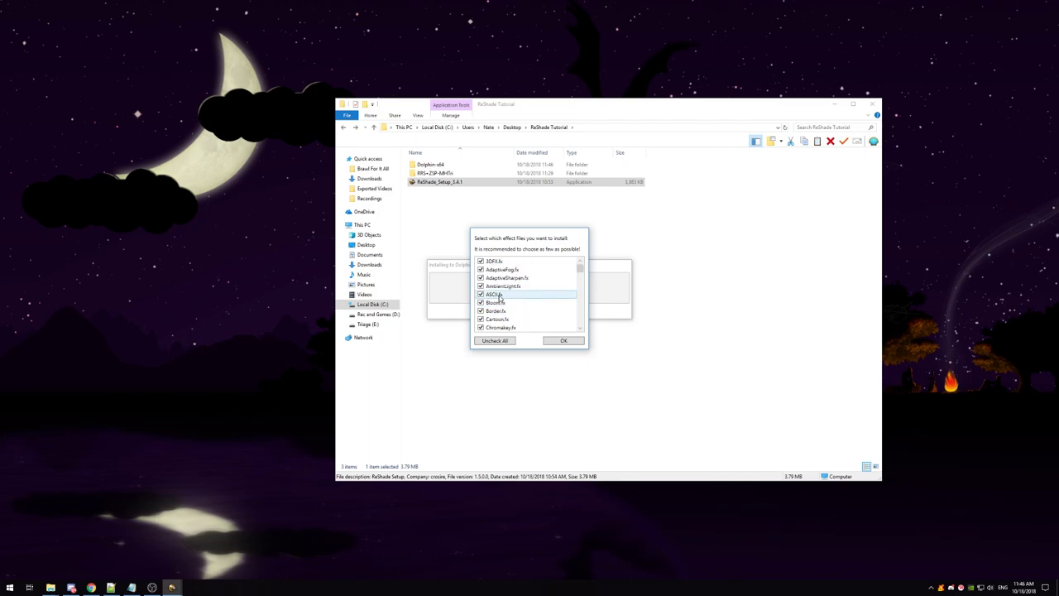
pyautogui.click(557, 342)
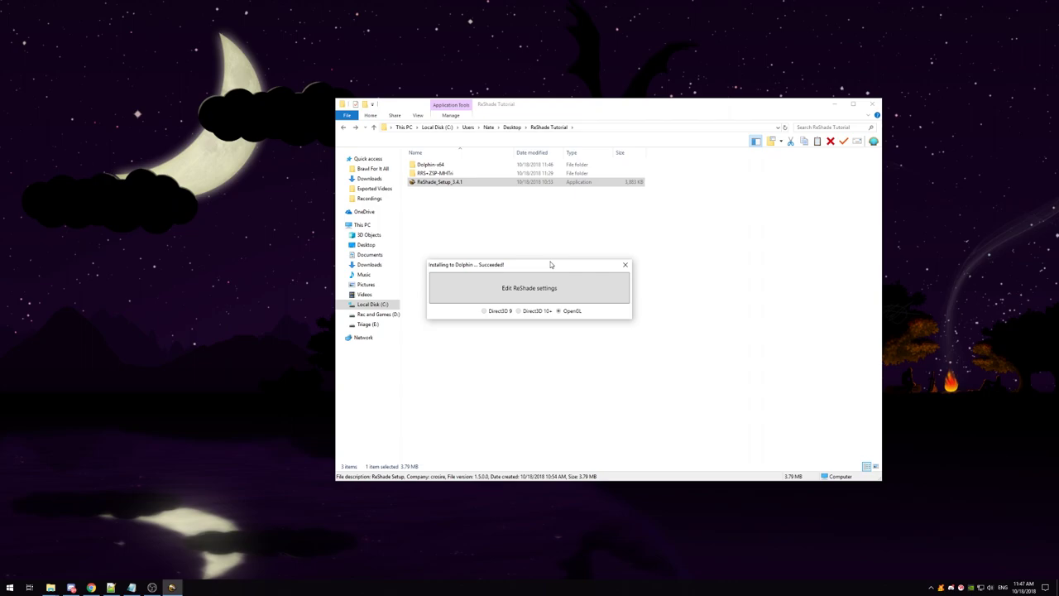
pyautogui.click(626, 266)
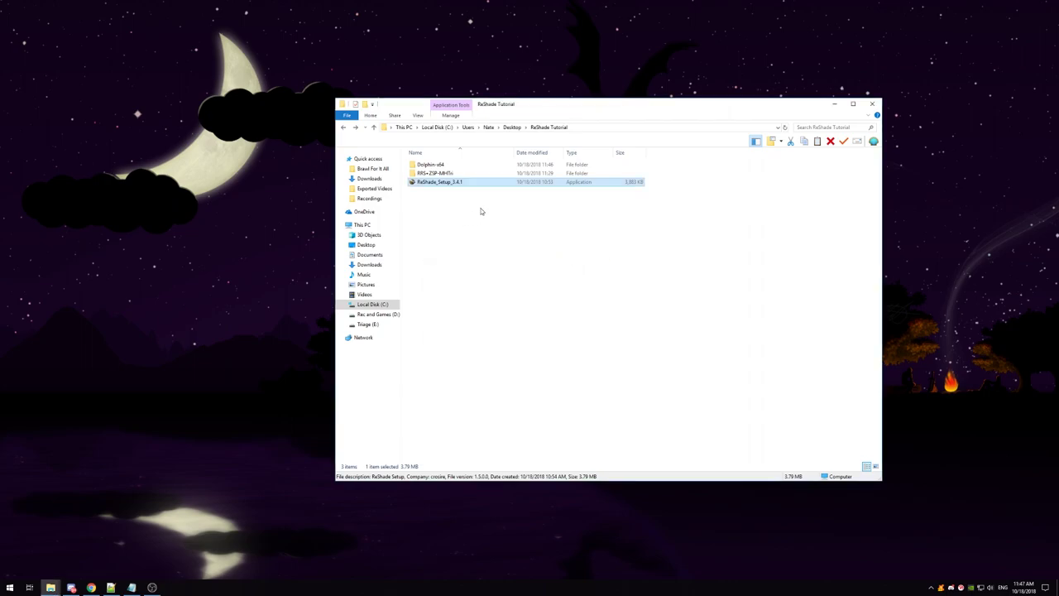
# - Examine the files ReShade added to the Dolphin-x64 folder: the reshade-shaders contents, opengl32.dll and the ReShade configuration file
pyautogui.doubleClick(454, 166)
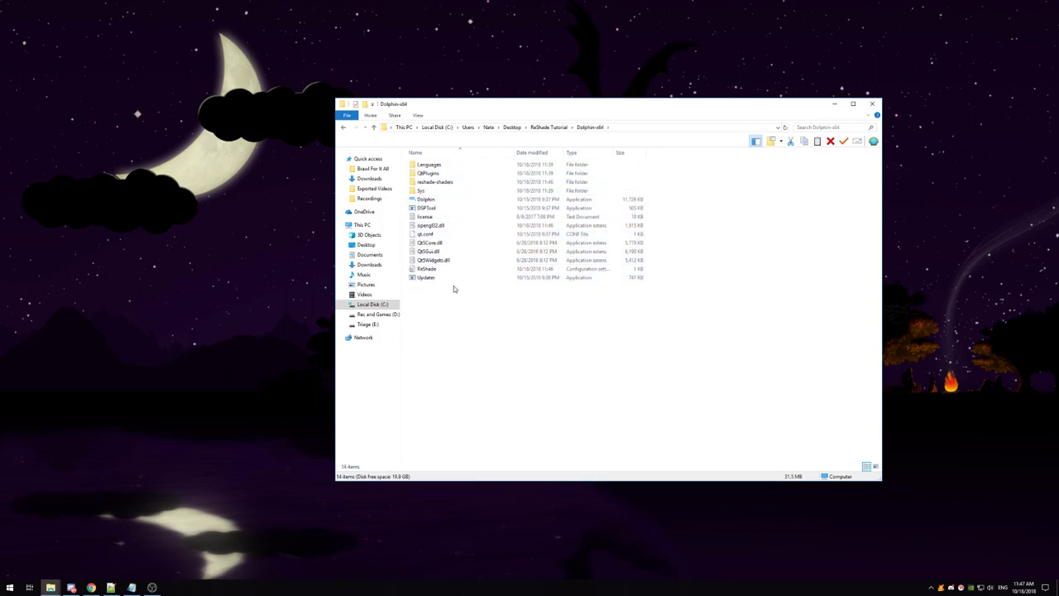
pyautogui.doubleClick(441, 184)
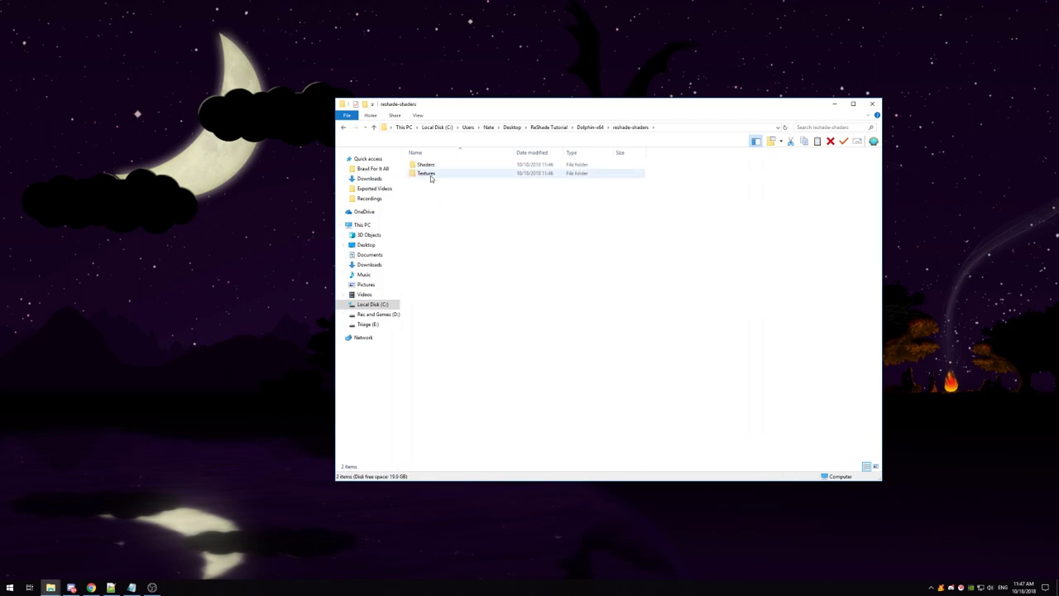
pyautogui.doubleClick(427, 165)
pyautogui.scroll(-5, 472, 306)
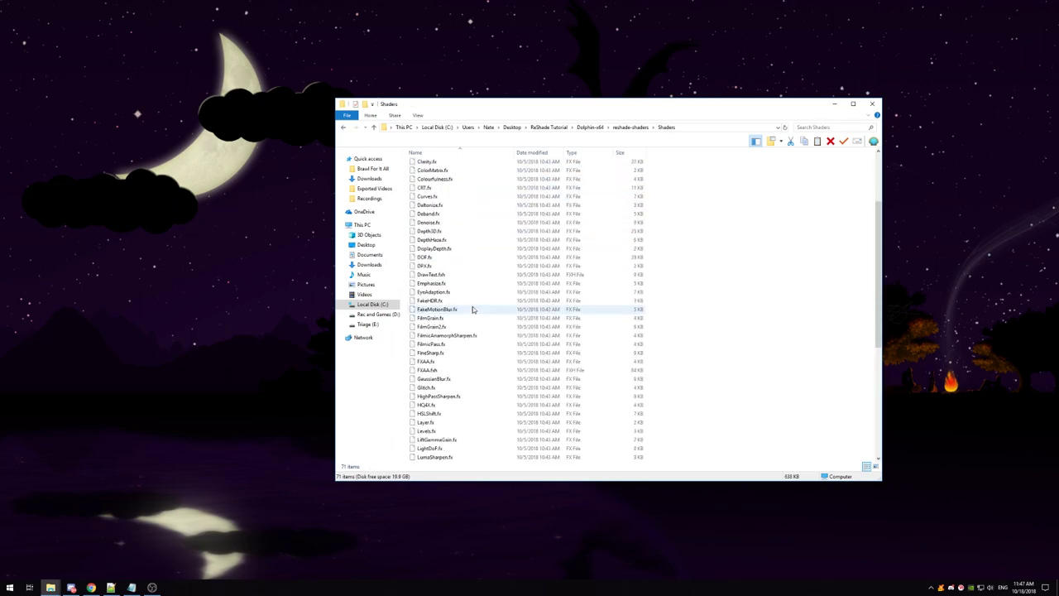
pyautogui.scroll(5, 472, 308)
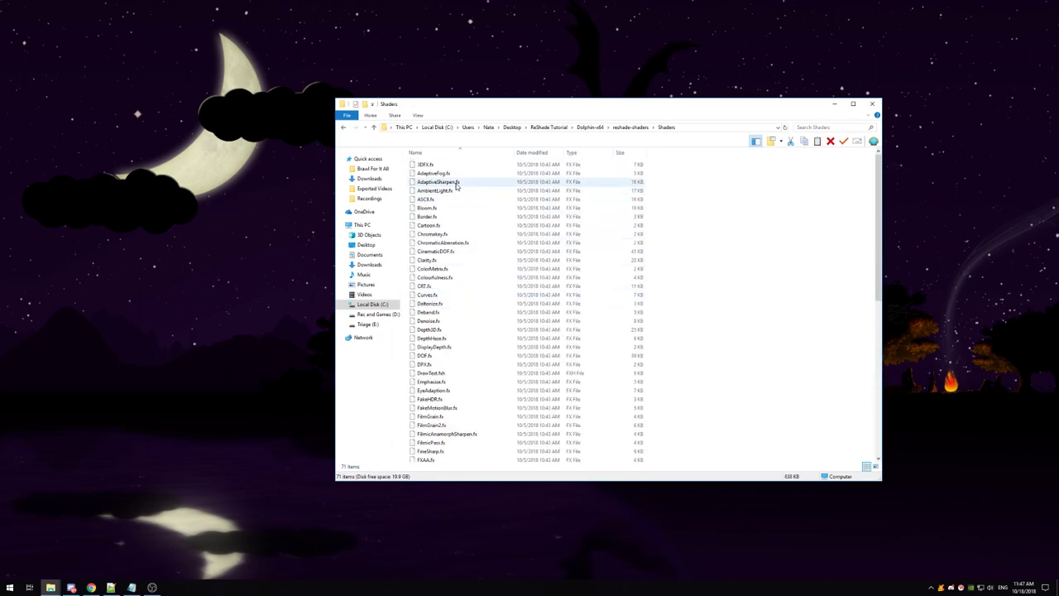
pyautogui.click(345, 129)
pyautogui.click(344, 128)
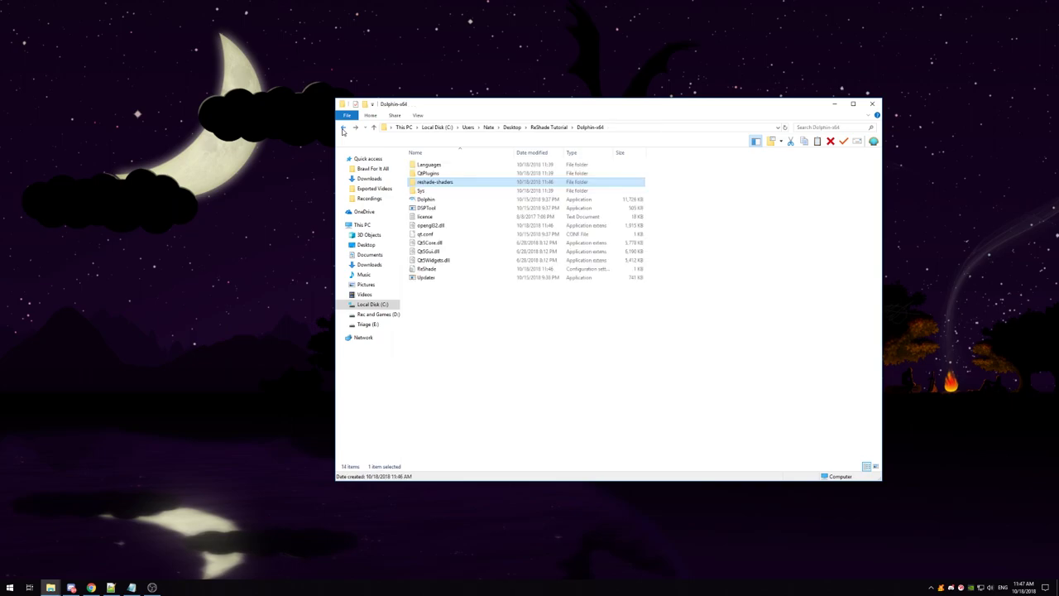
pyautogui.click(460, 228)
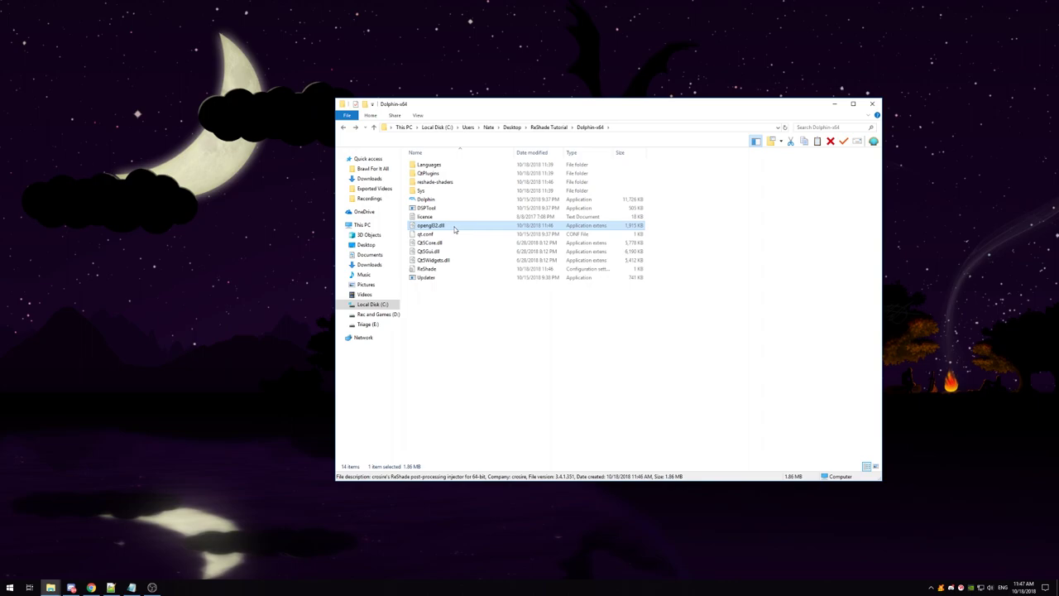
pyautogui.click(437, 271)
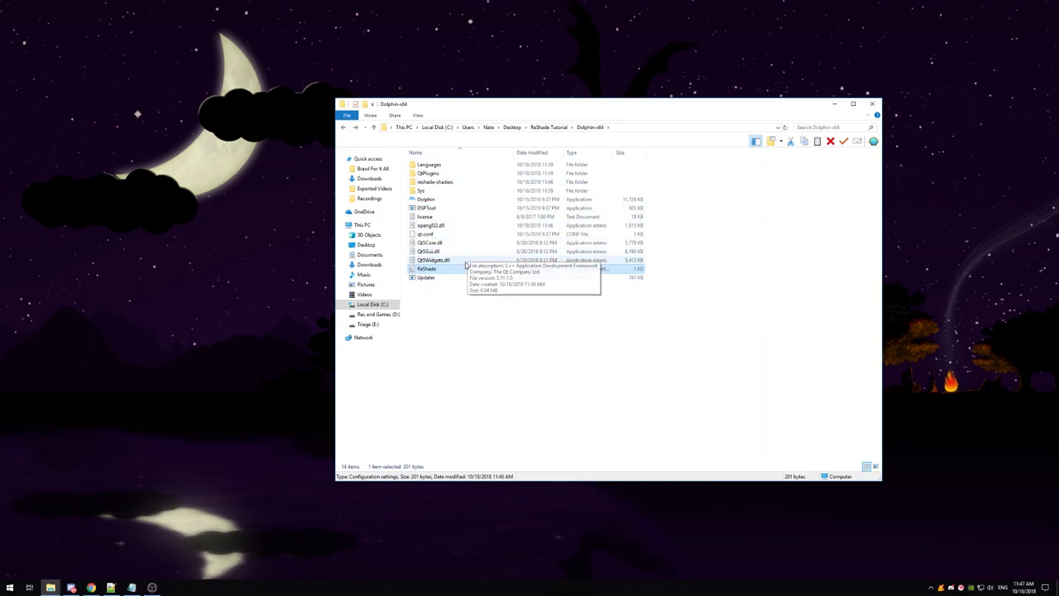
# - Launch Dolphin from its folder and set the graphics backend to OpenGL
pyautogui.click(442, 201)
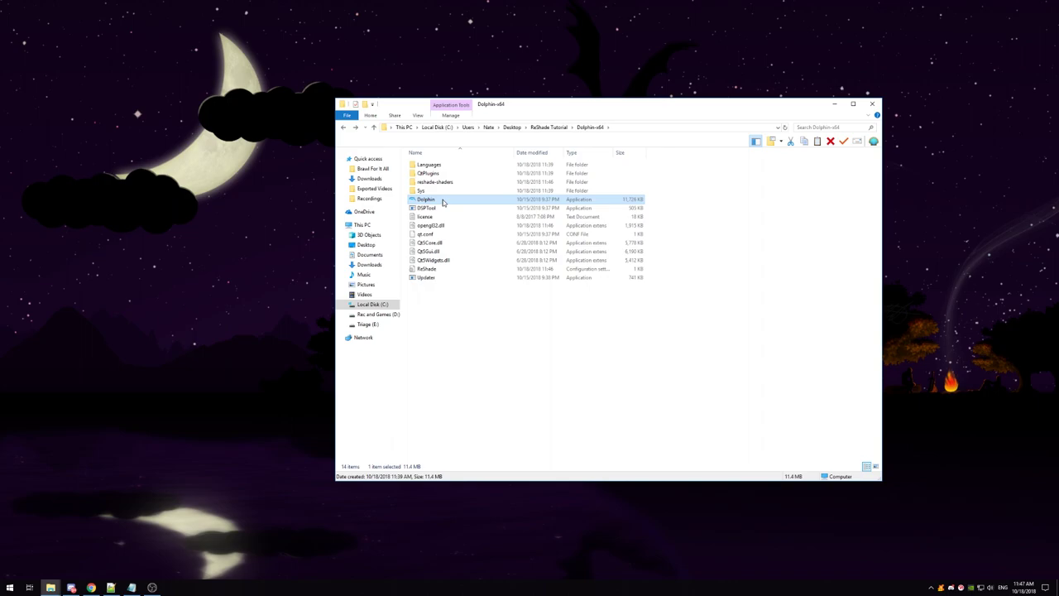
pyautogui.doubleClick(442, 201)
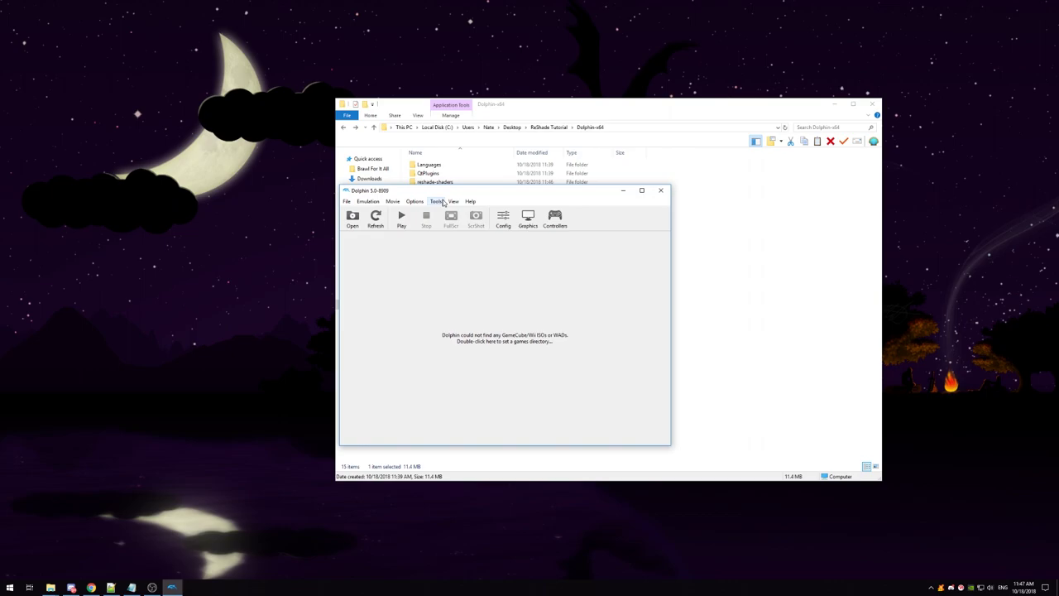
pyautogui.moveTo(483, 191); pyautogui.dragTo(486, 211)
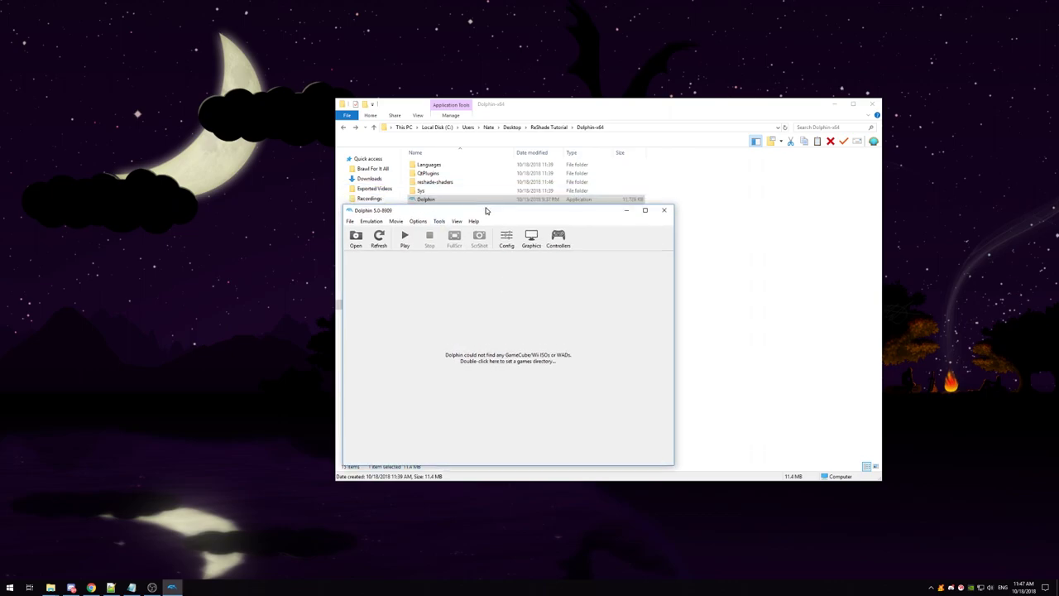
pyautogui.click(533, 240)
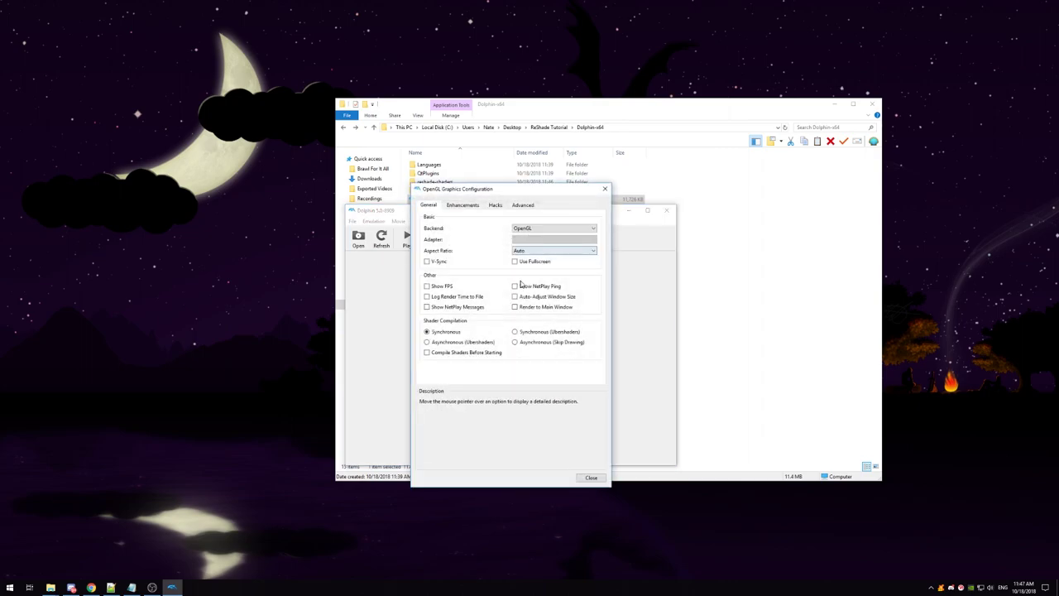
pyautogui.click(528, 232)
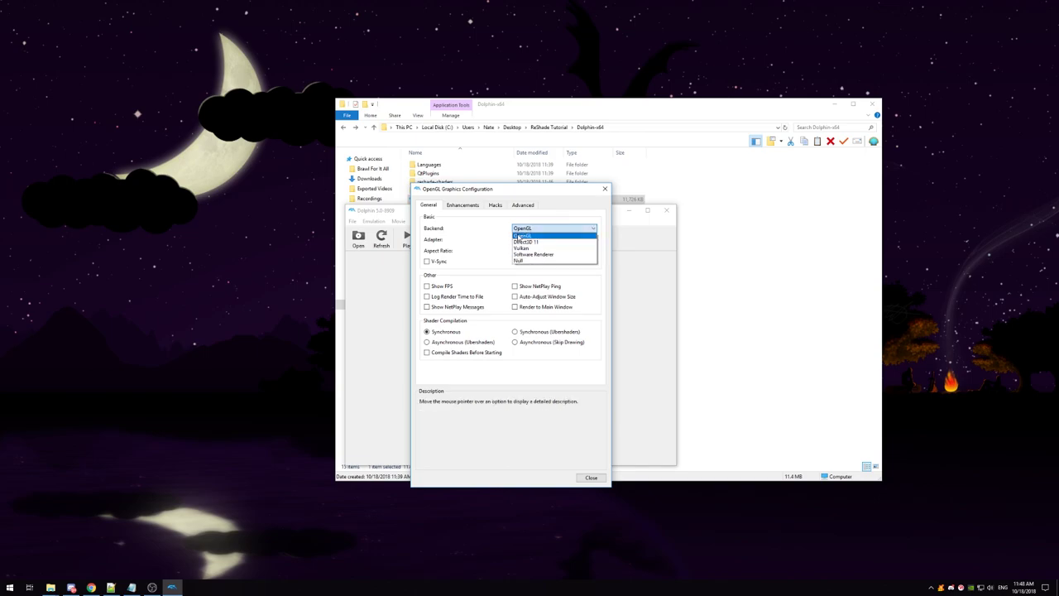
pyautogui.click(520, 238)
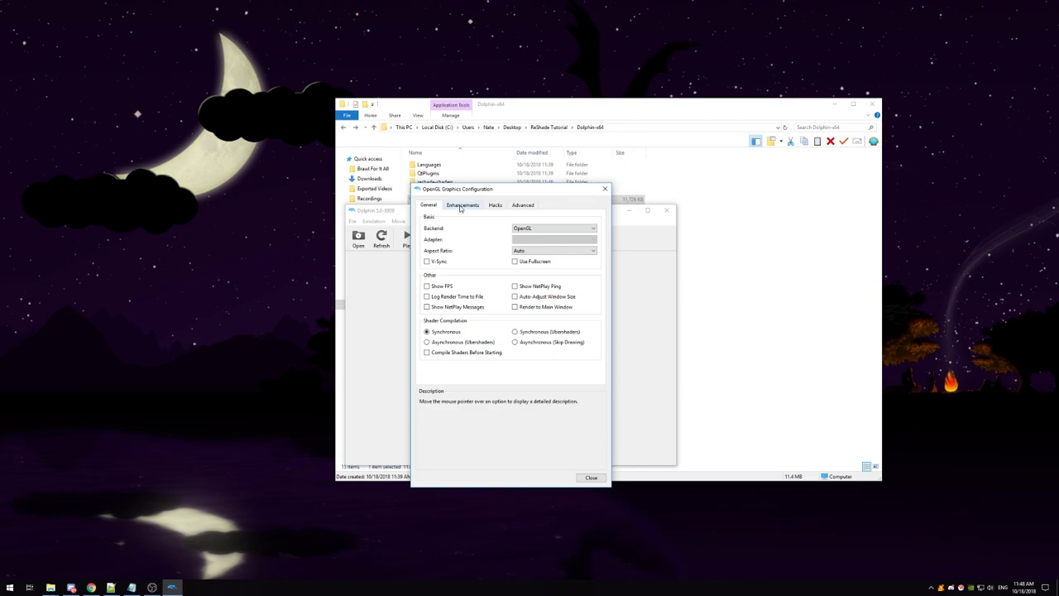
pyautogui.moveTo(525, 242)
# - Set the internal resolution in the graphics enhancements to 2x Native (1280x1056) for 720p
pyautogui.click(462, 206)
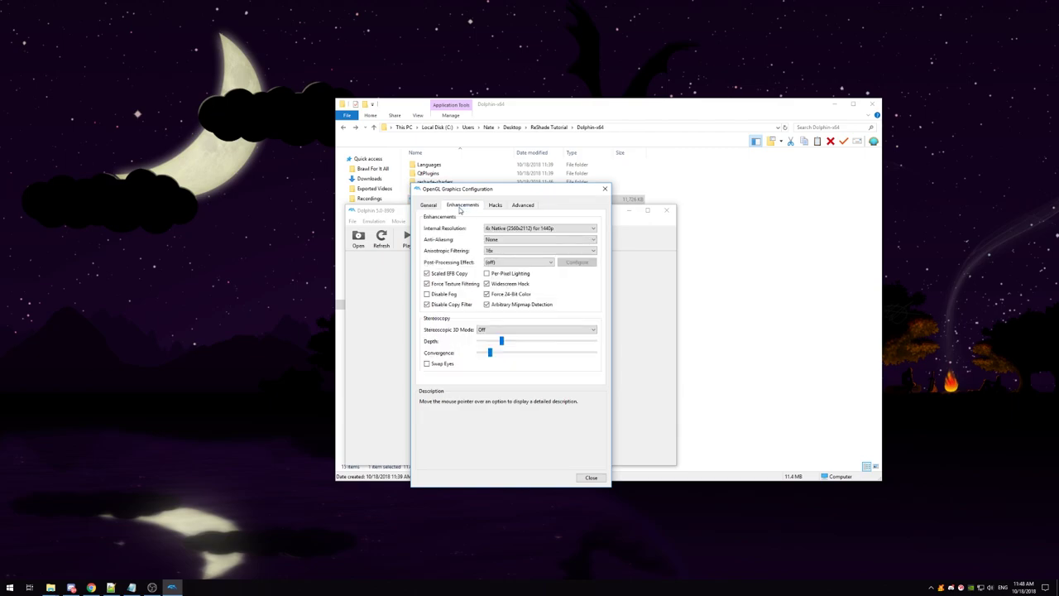
pyautogui.click(491, 228)
pyautogui.click(517, 248)
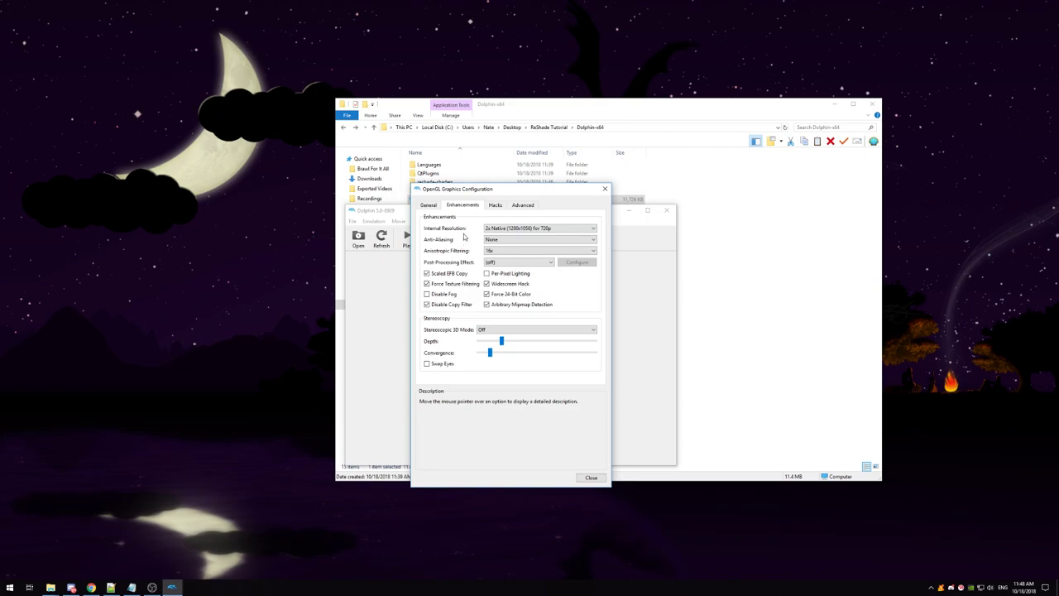
# - Try the Native (640x528) internal resolution and switch back to 2x Native (1280x1056) for 720p
pyautogui.click(490, 229)
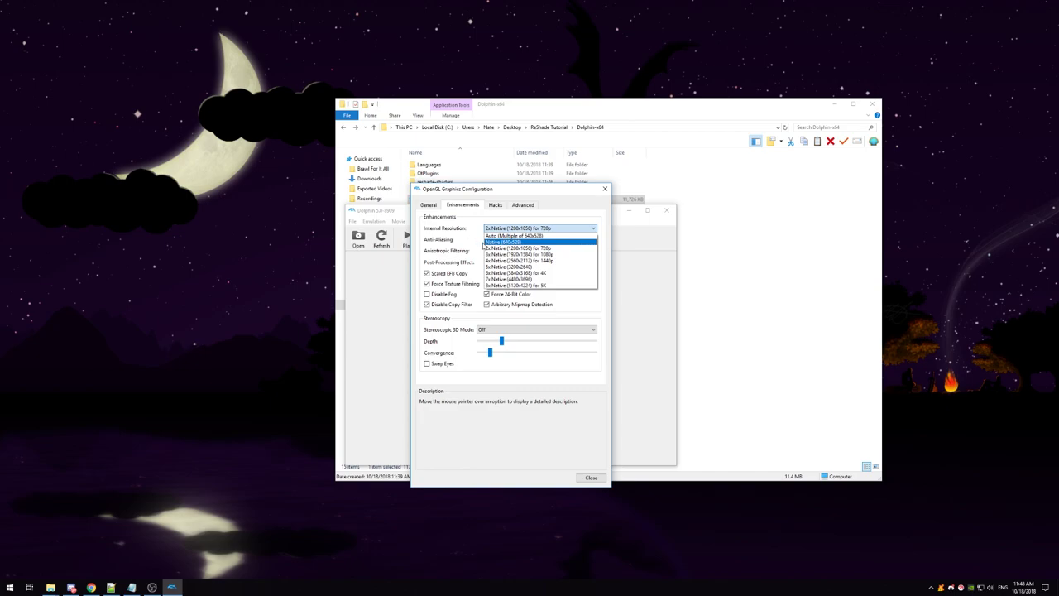
pyautogui.click(488, 243)
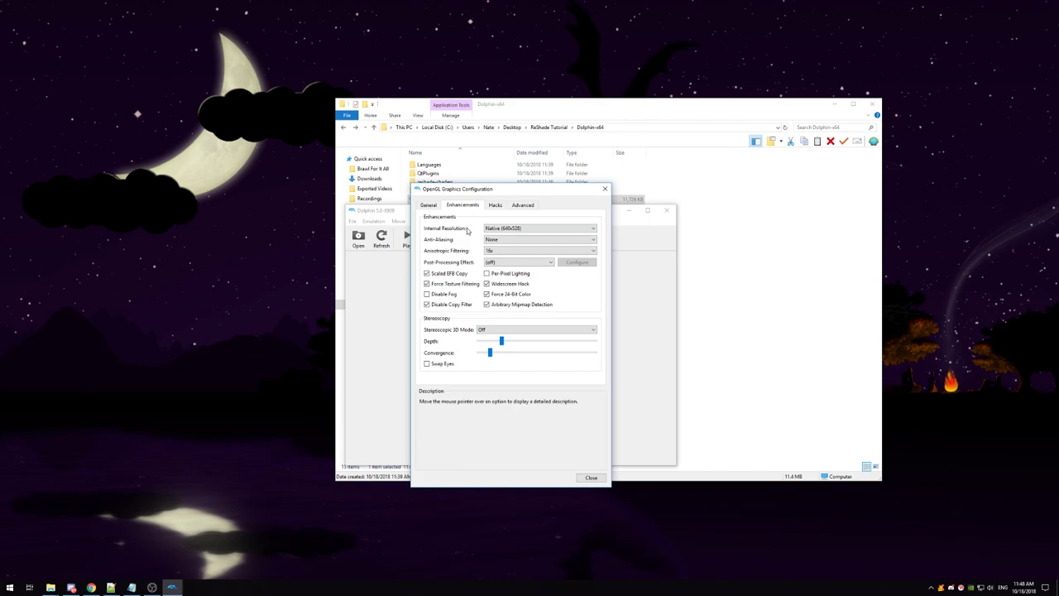
pyautogui.click(486, 228)
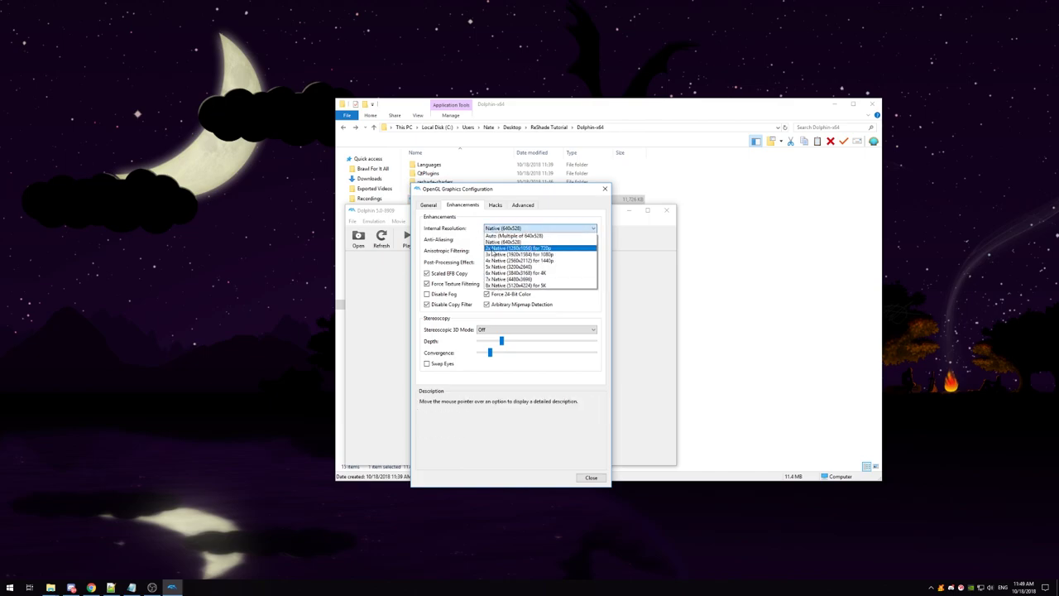
pyautogui.click(494, 249)
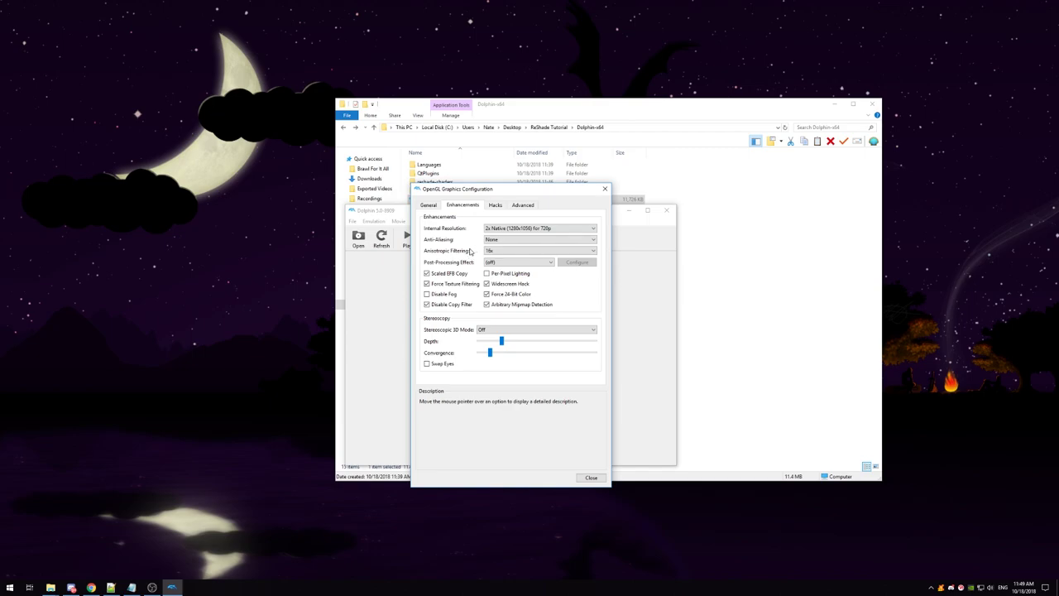
# - Set the internal resolution to 4x Native (2560x2112) for 1440p
pyautogui.moveTo(492, 241)
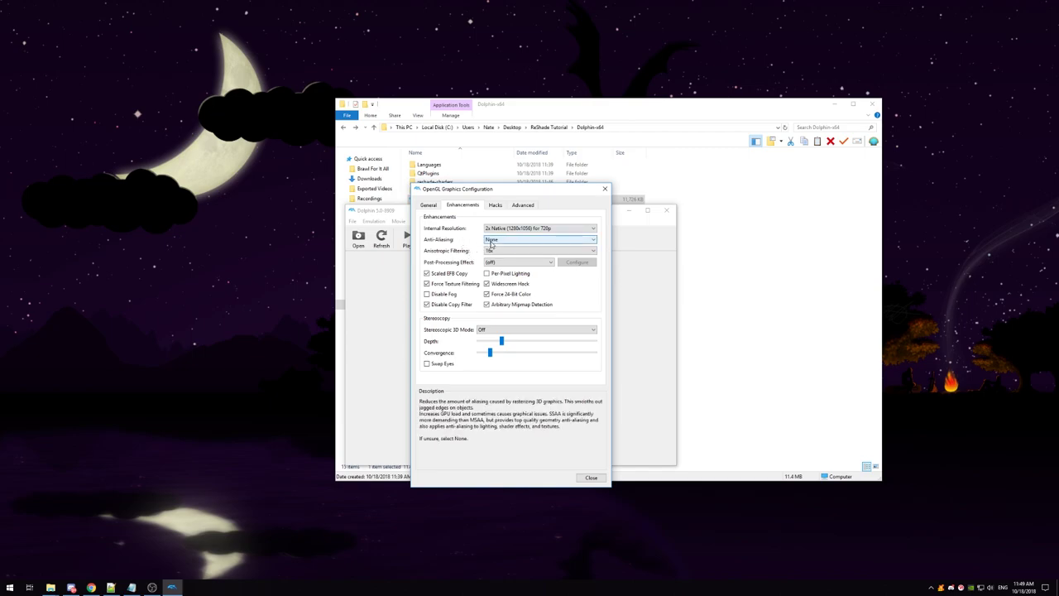
pyautogui.click(491, 228)
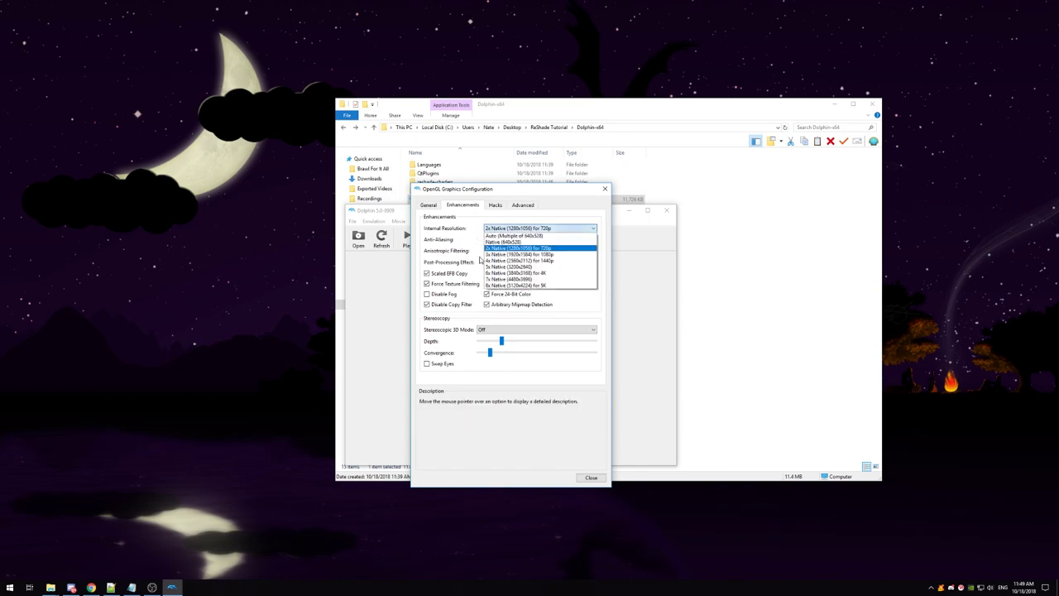
pyautogui.click(489, 261)
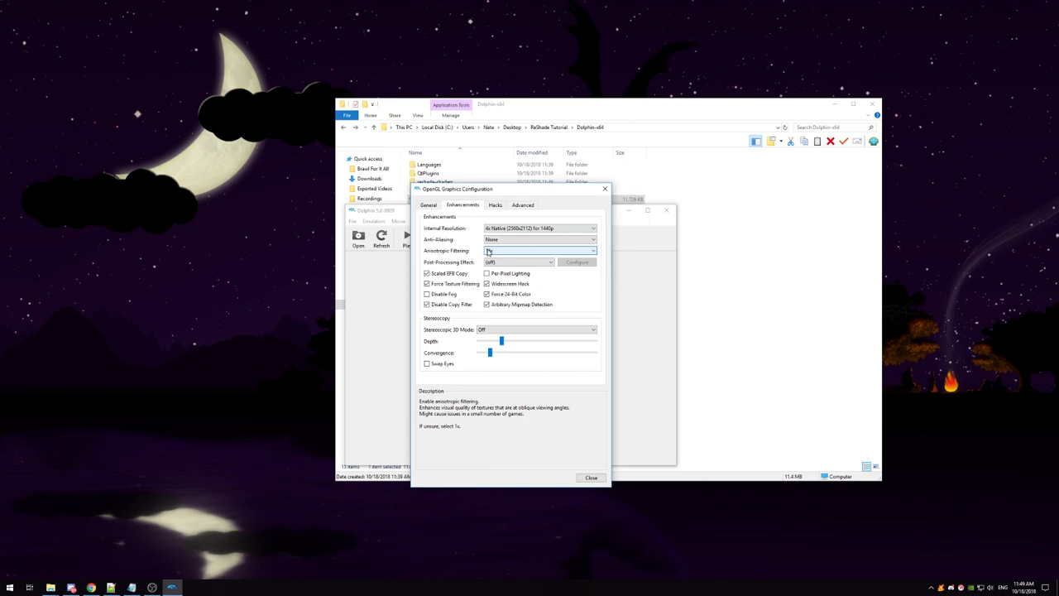
# - Try 8x anisotropic filtering and switch back to 16x
pyautogui.click(488, 252)
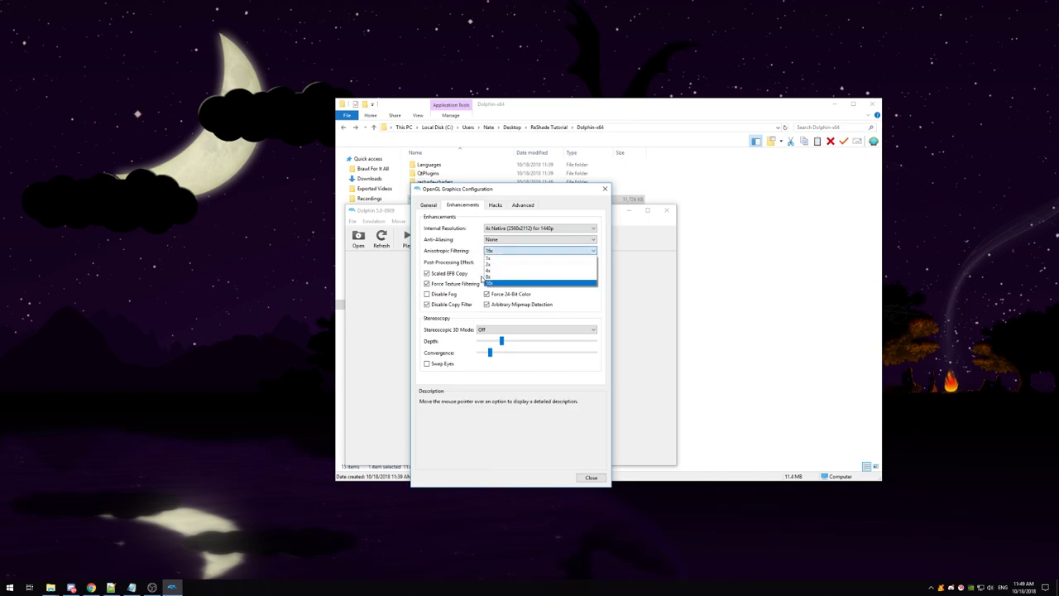
pyautogui.click(484, 277)
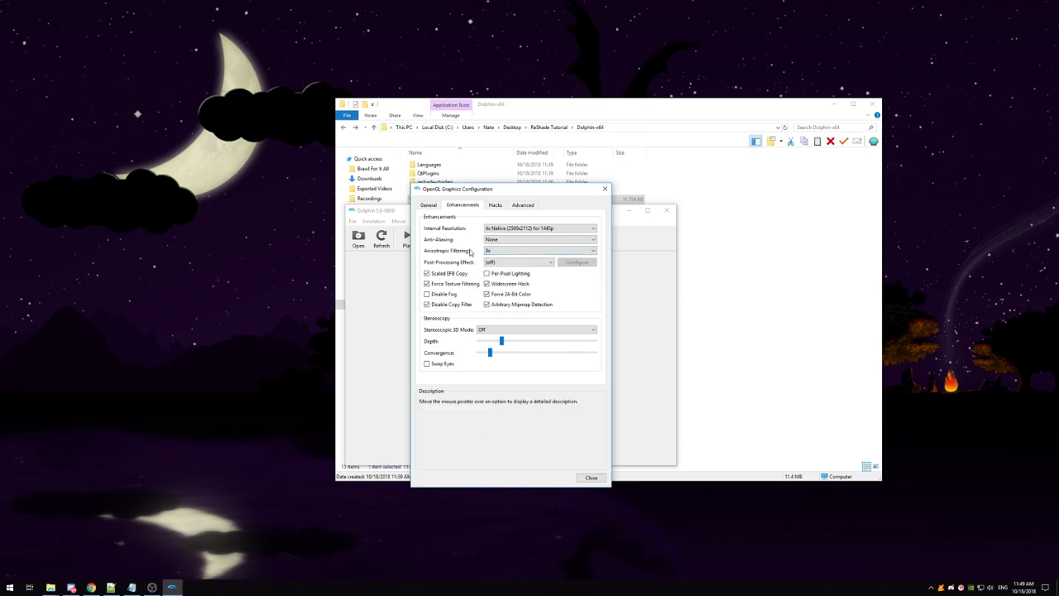
pyautogui.click(487, 252)
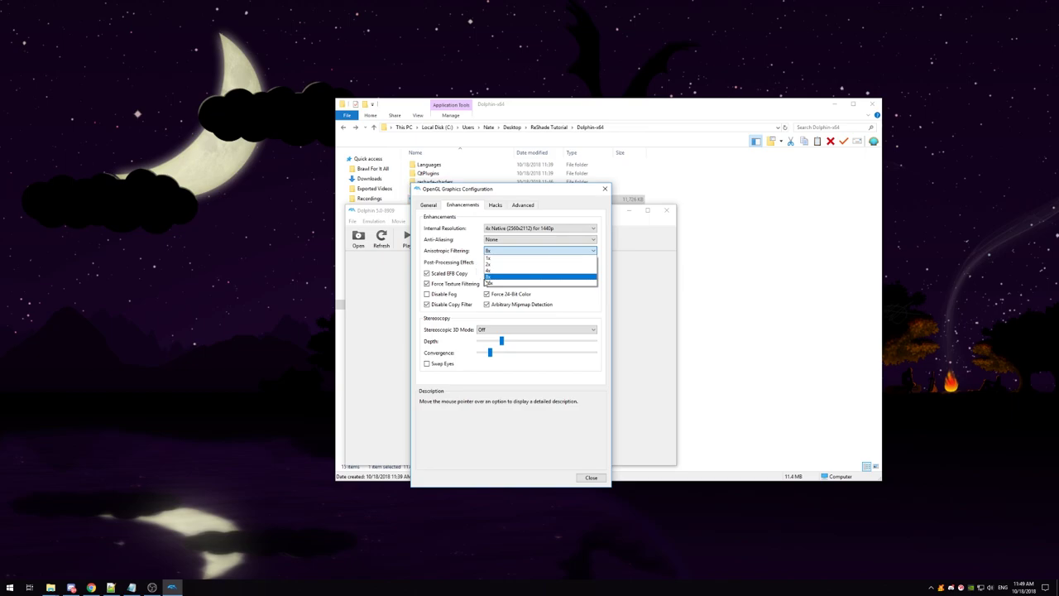
pyautogui.click(489, 283)
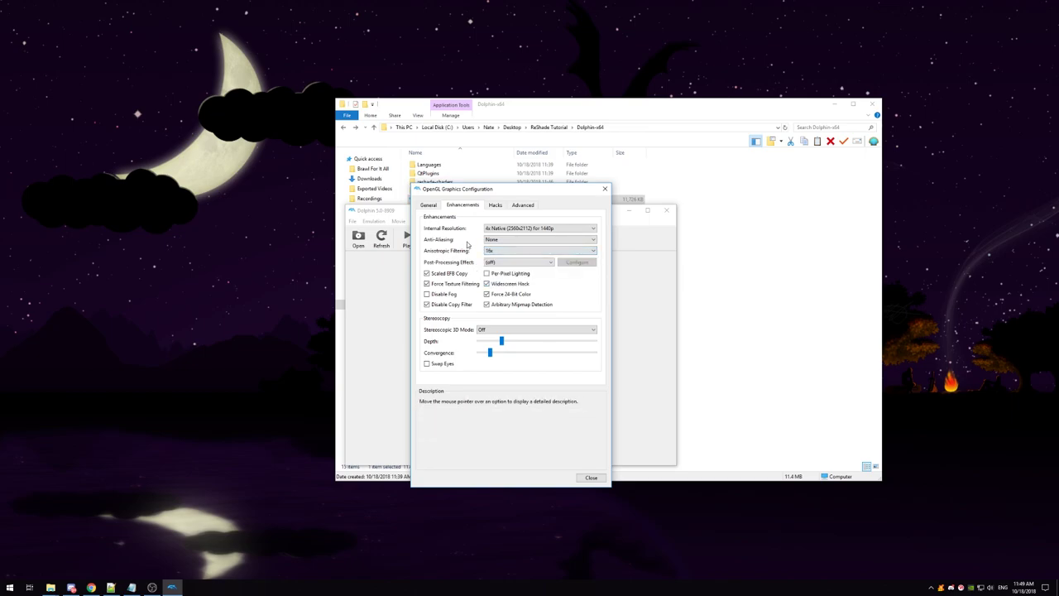
# - Look through the available post-processing effects, leave the effect off, and close the graphics configuration
pyautogui.click(491, 263)
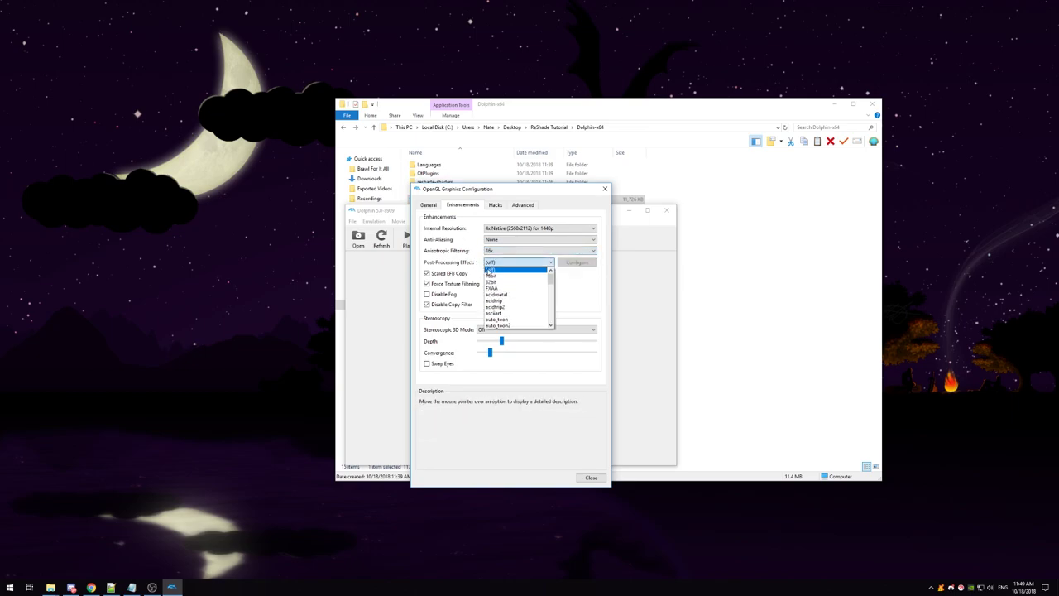
pyautogui.scroll(-4, 501, 303)
pyautogui.scroll(4, 512, 304)
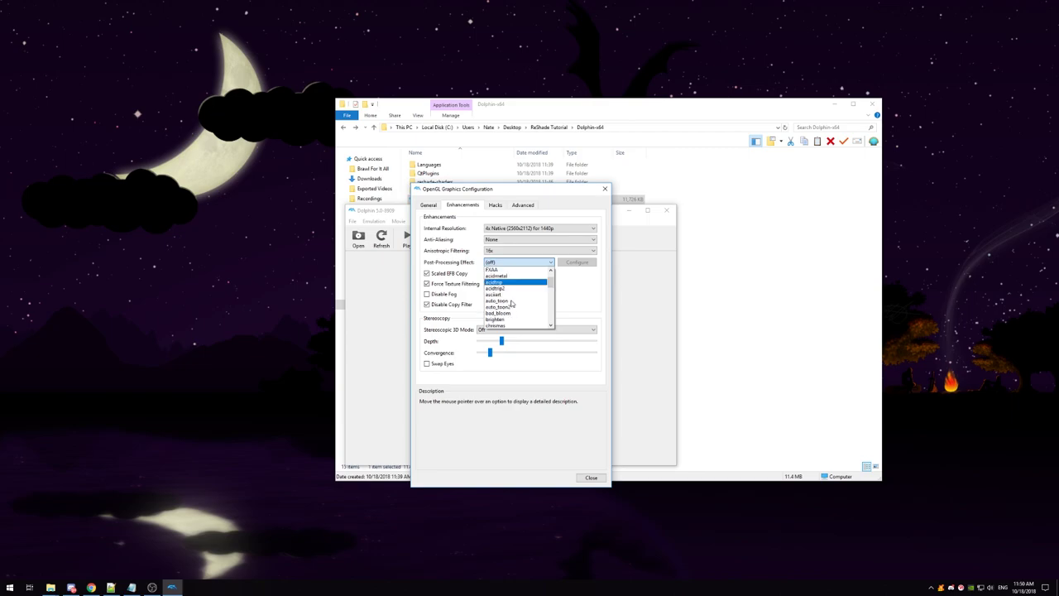
pyautogui.click(459, 264)
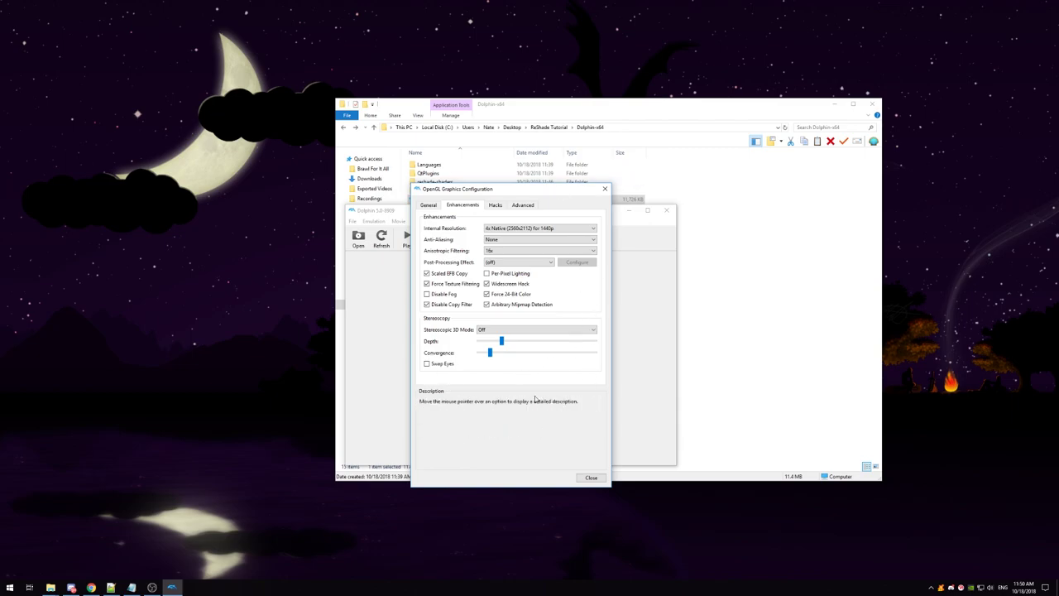
pyautogui.click(590, 478)
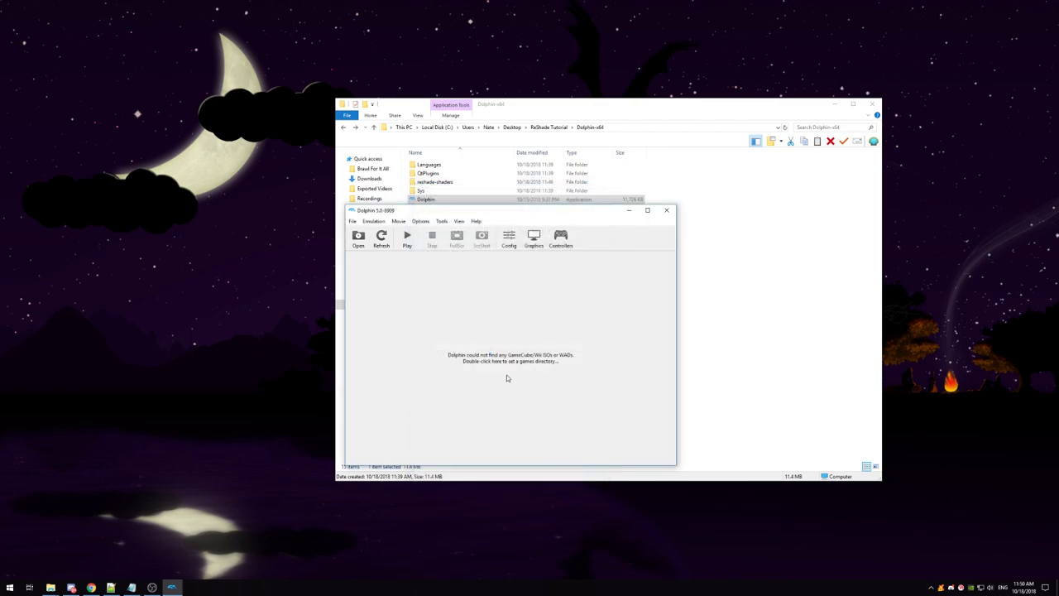
pyautogui.click(358, 241)
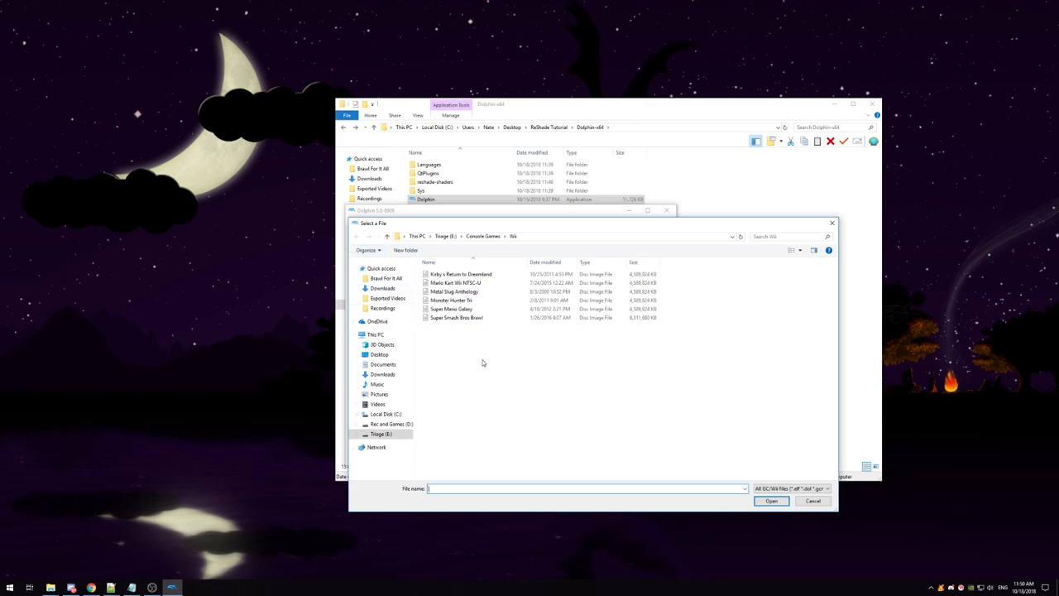
pyautogui.click(468, 302)
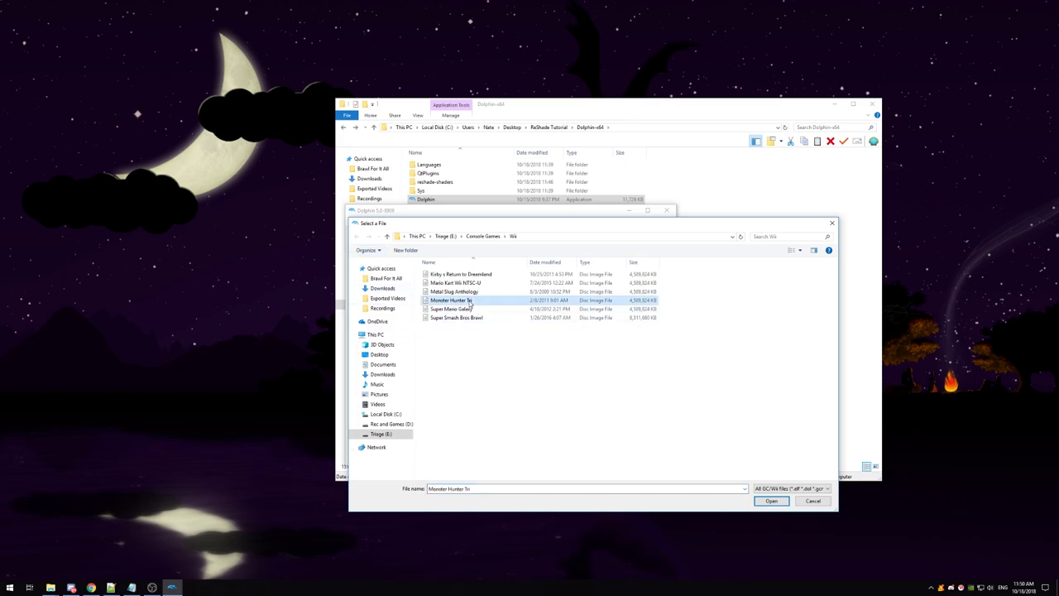
pyautogui.click(799, 503)
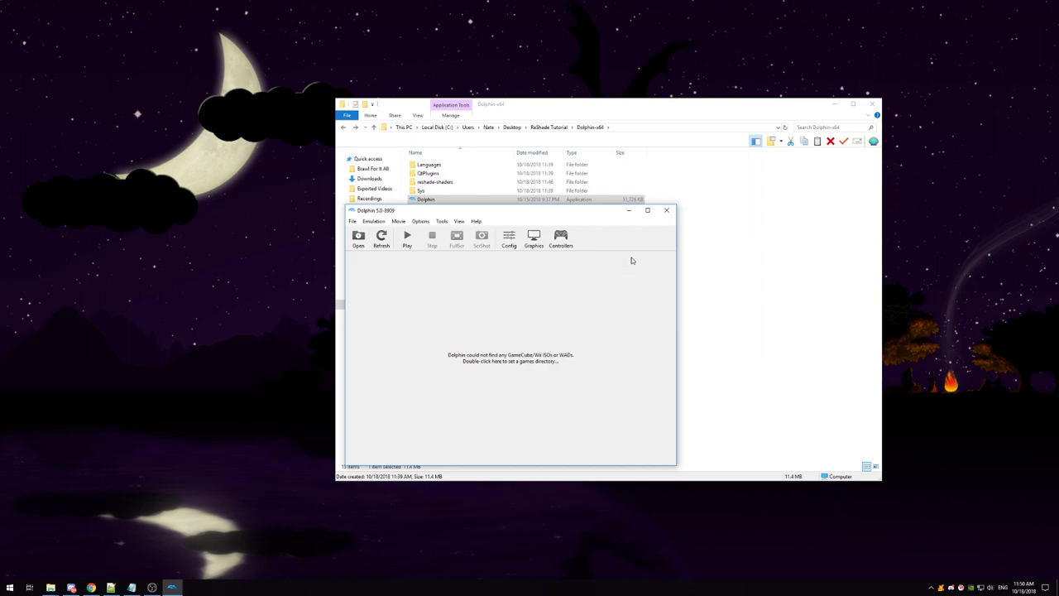
pyautogui.click(668, 210)
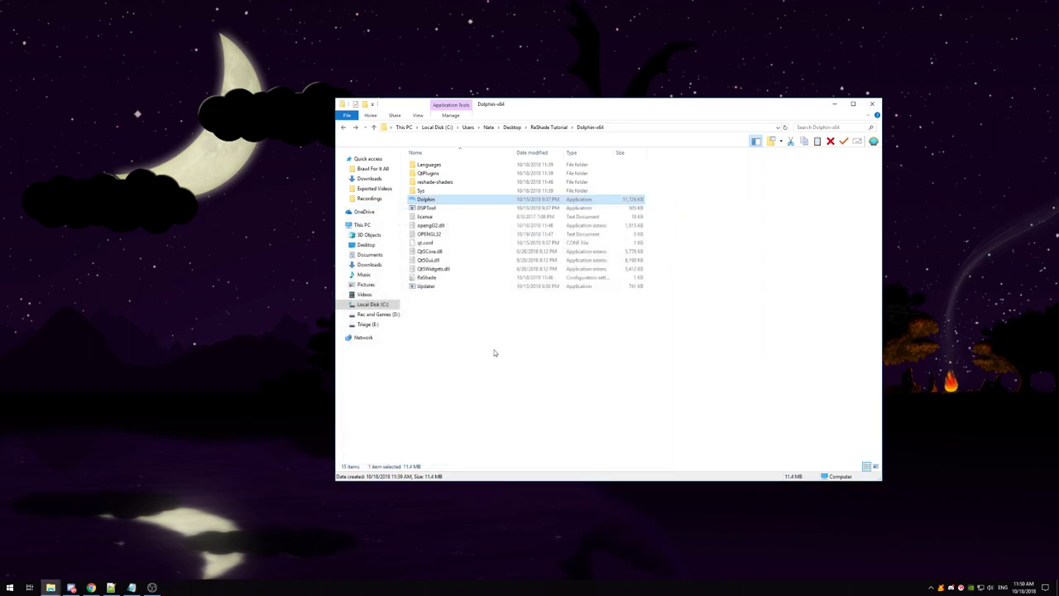
# - Copy the "Monste Hunter Tri - Fantasy" preset file from the Shaders folder inside RRS+ZSP-MHTri
pyautogui.click(549, 127)
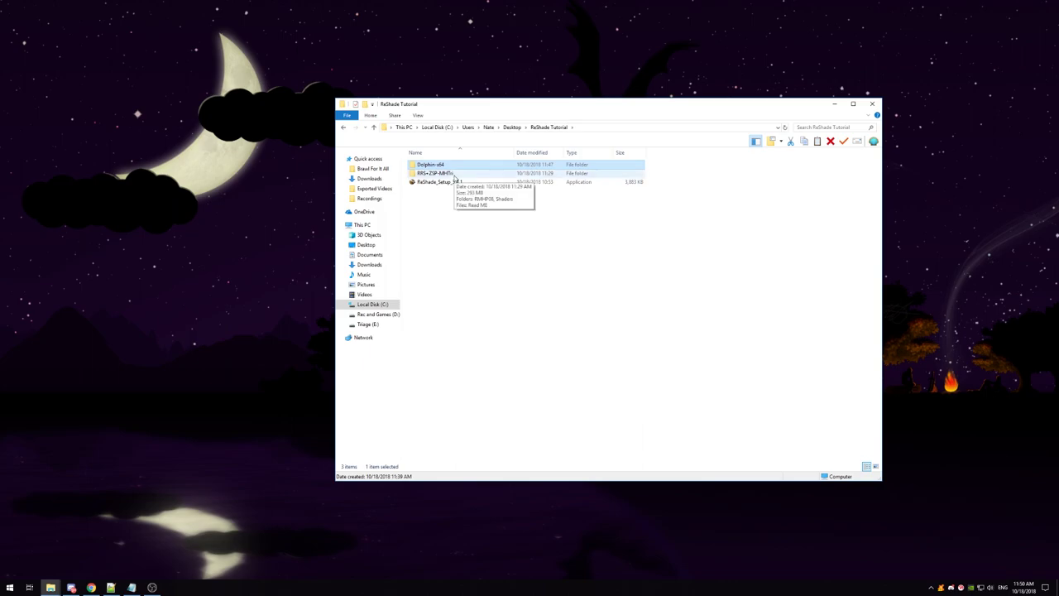
pyautogui.doubleClick(454, 173)
pyautogui.doubleClick(449, 174)
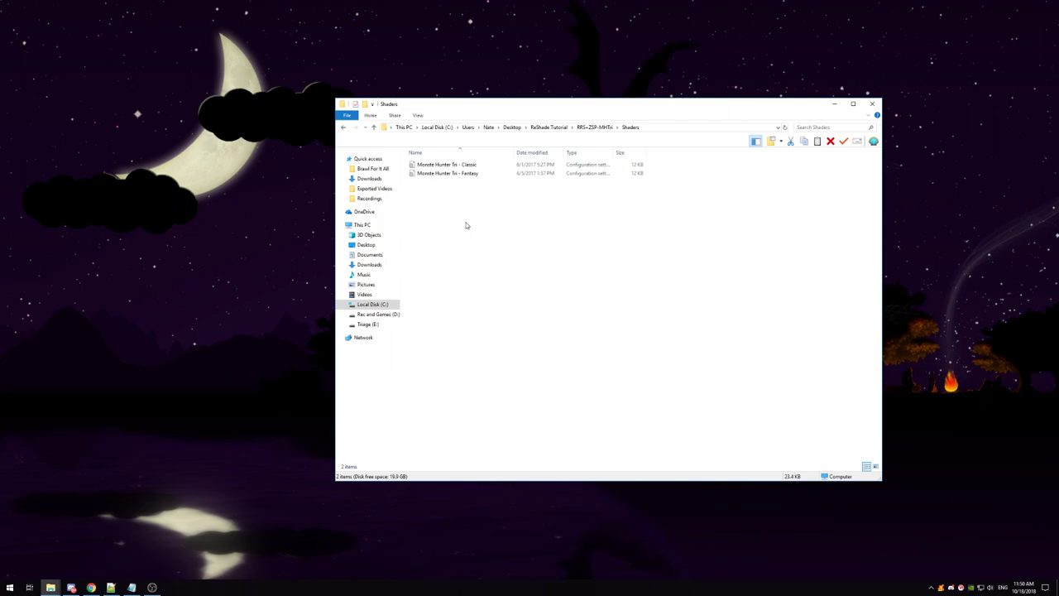
pyautogui.rightClick(471, 175)
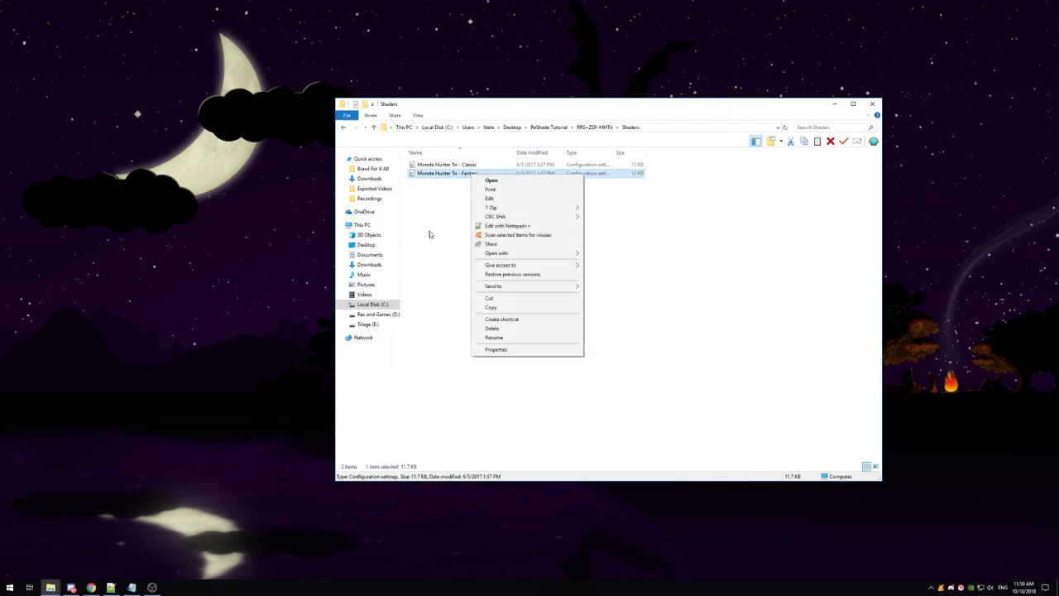
pyautogui.click(488, 307)
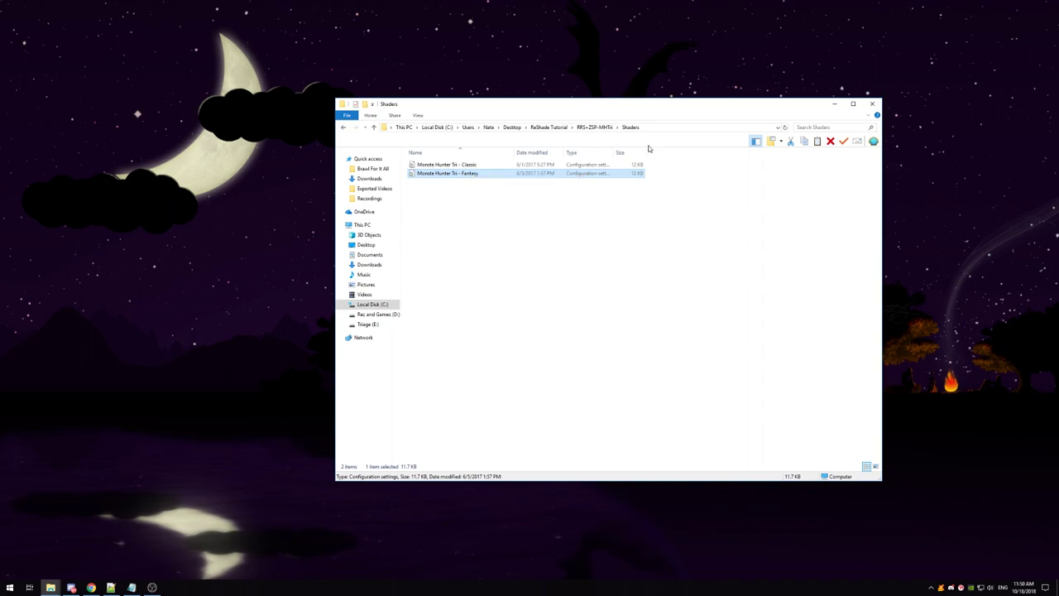
# - Paste the copied Fantasy preset file into the Dolphin-x64 folder
pyautogui.click(548, 128)
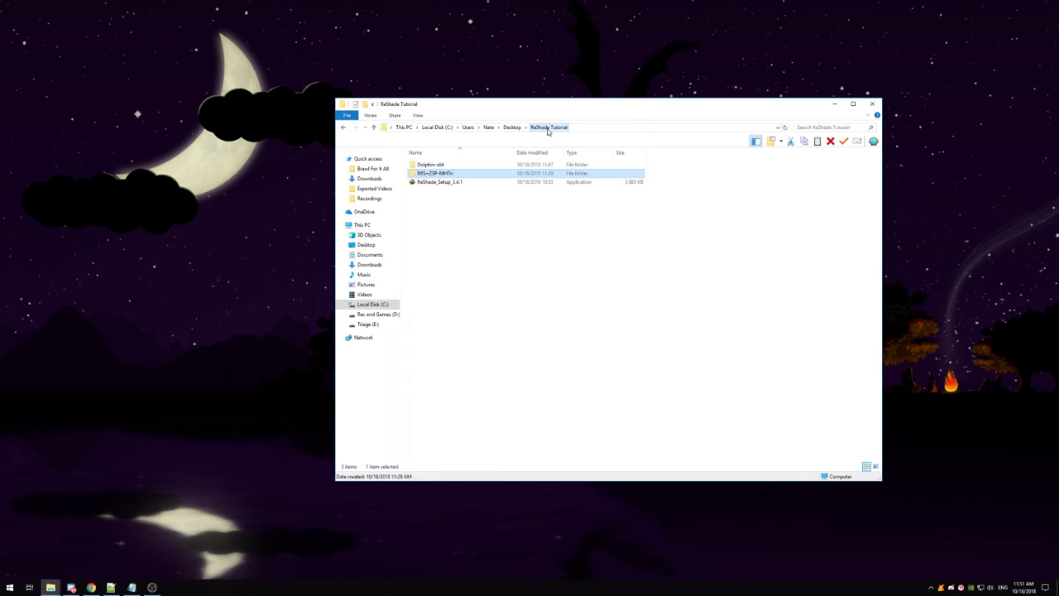
pyautogui.doubleClick(468, 166)
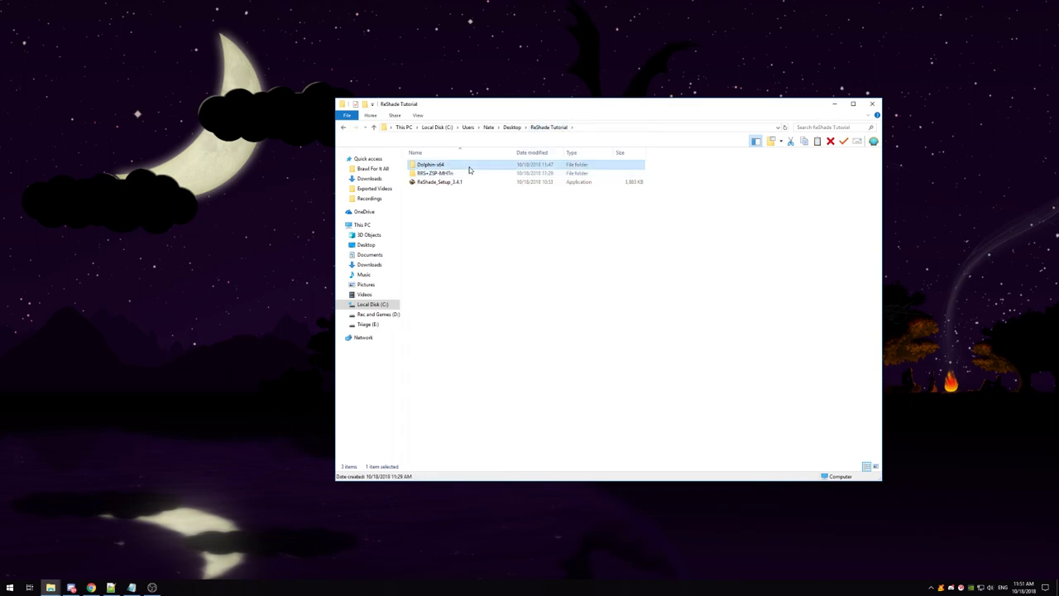
pyautogui.rightClick(488, 335)
pyautogui.click(531, 394)
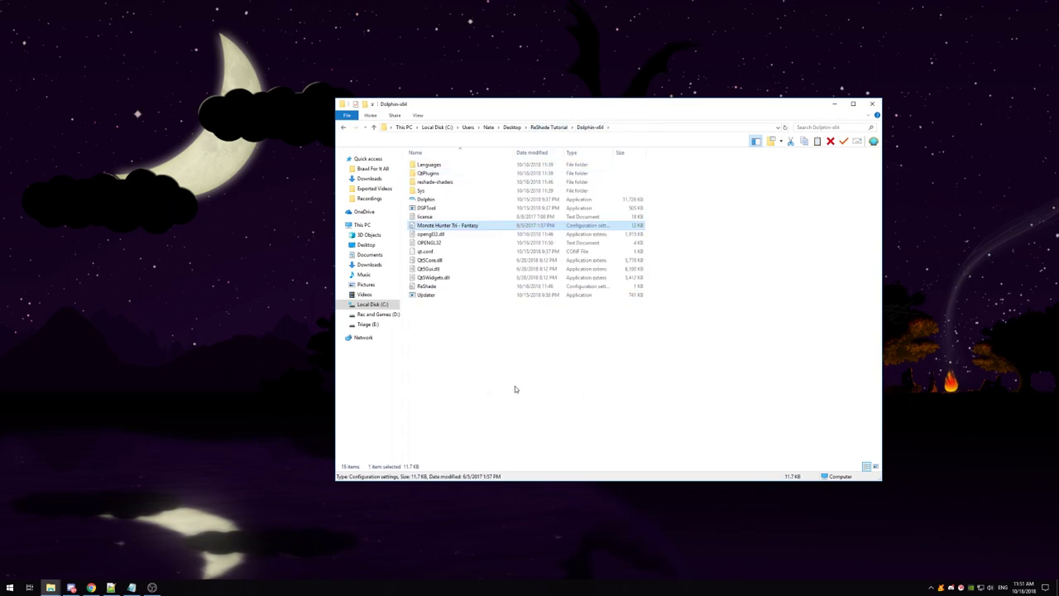
pyautogui.click(501, 383)
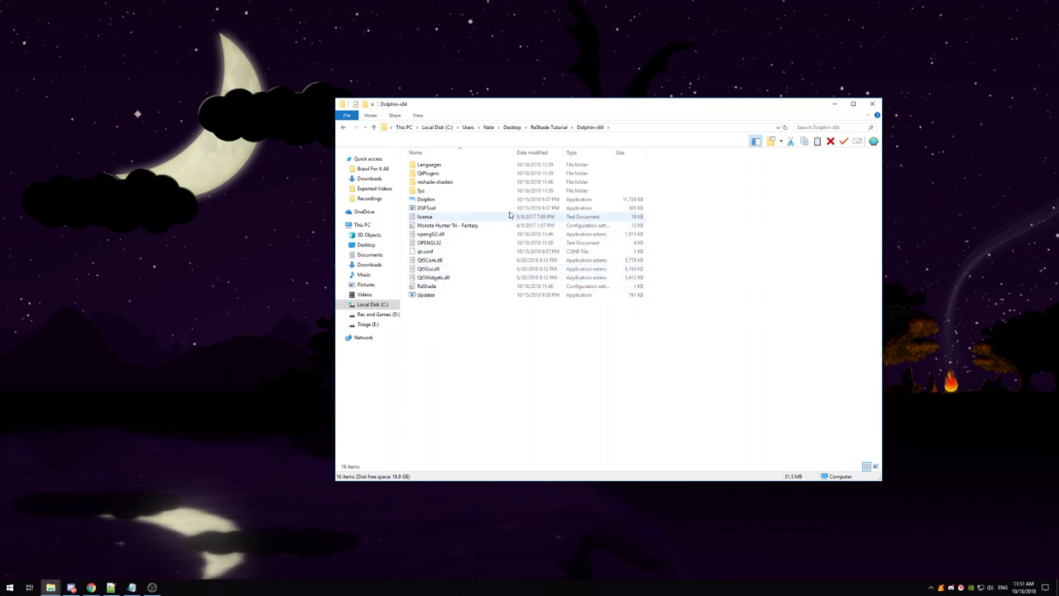
# - Launch Dolphin from its folder and start the Monster Hunter Tri disc image
pyautogui.doubleClick(459, 203)
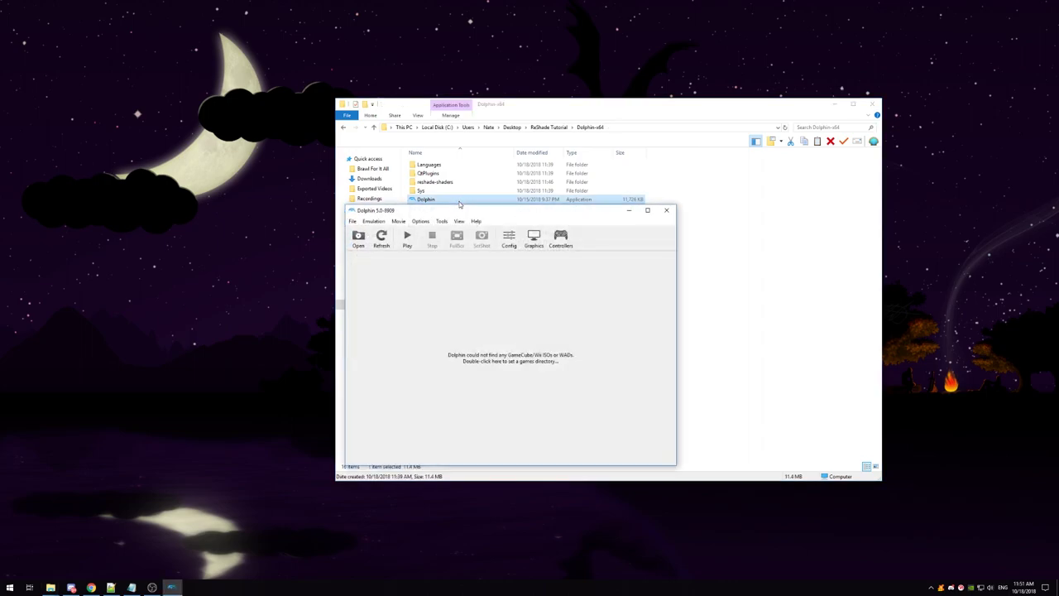
pyautogui.click(357, 237)
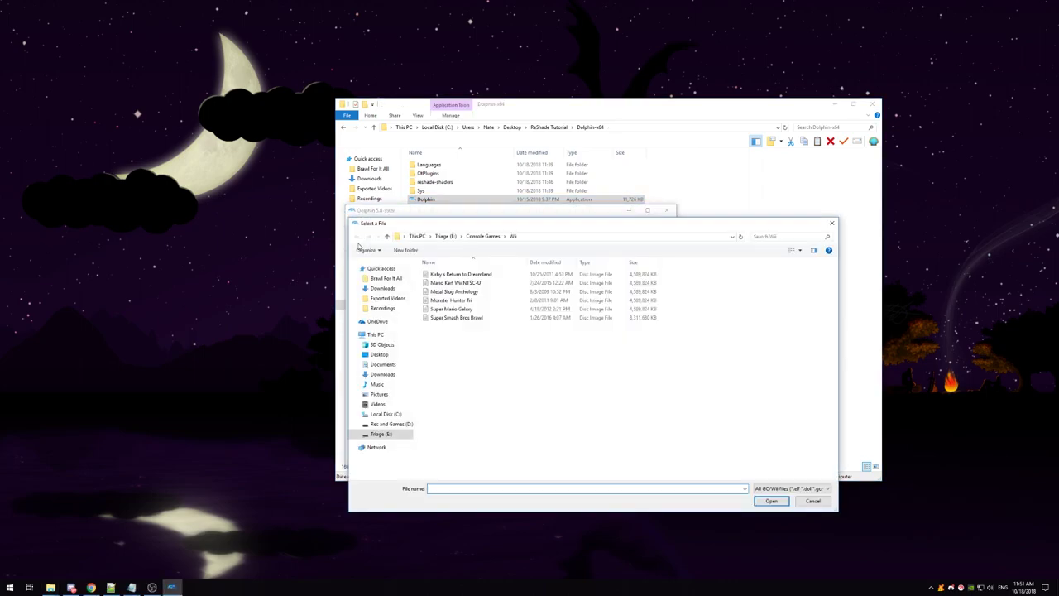
pyautogui.doubleClick(465, 300)
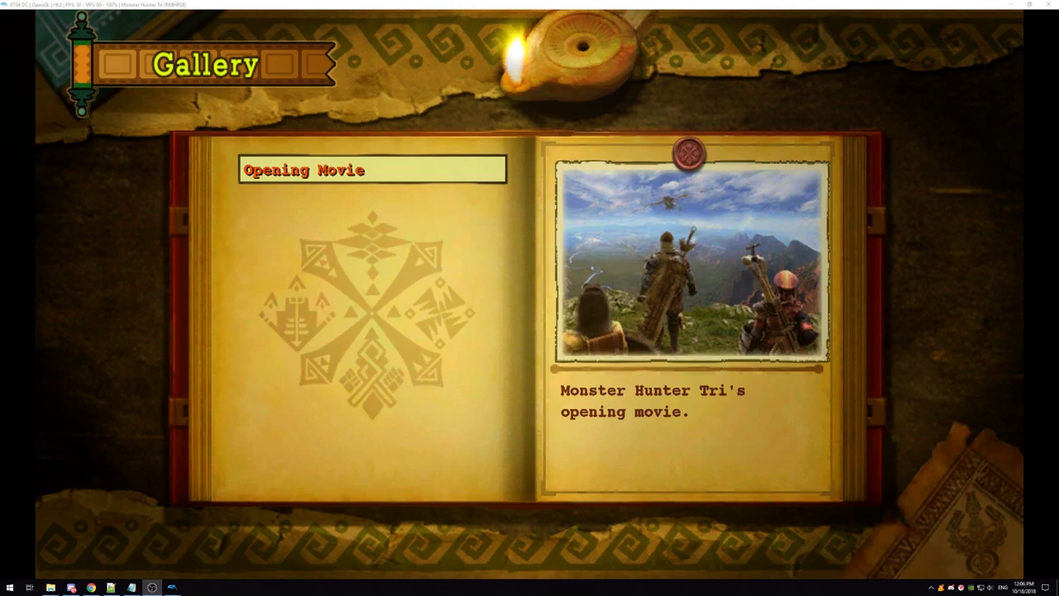
# - Open the ReShade overlay over the running game and complete its first-start tutorial, adding a new preset named "test"
pyautogui.click(440, 307)
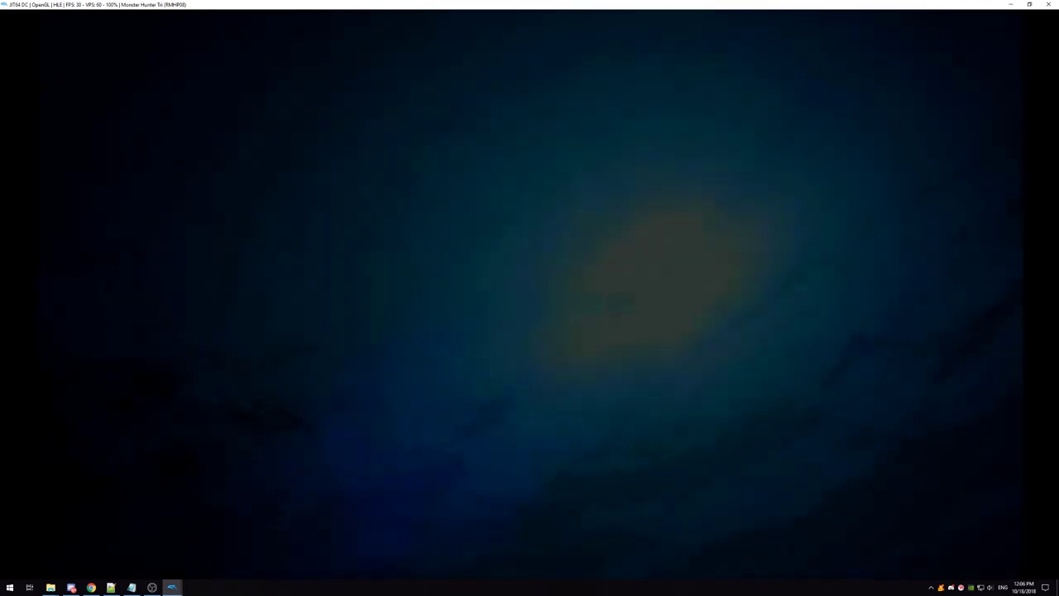
pyautogui.hotkey('shift', 'F2')
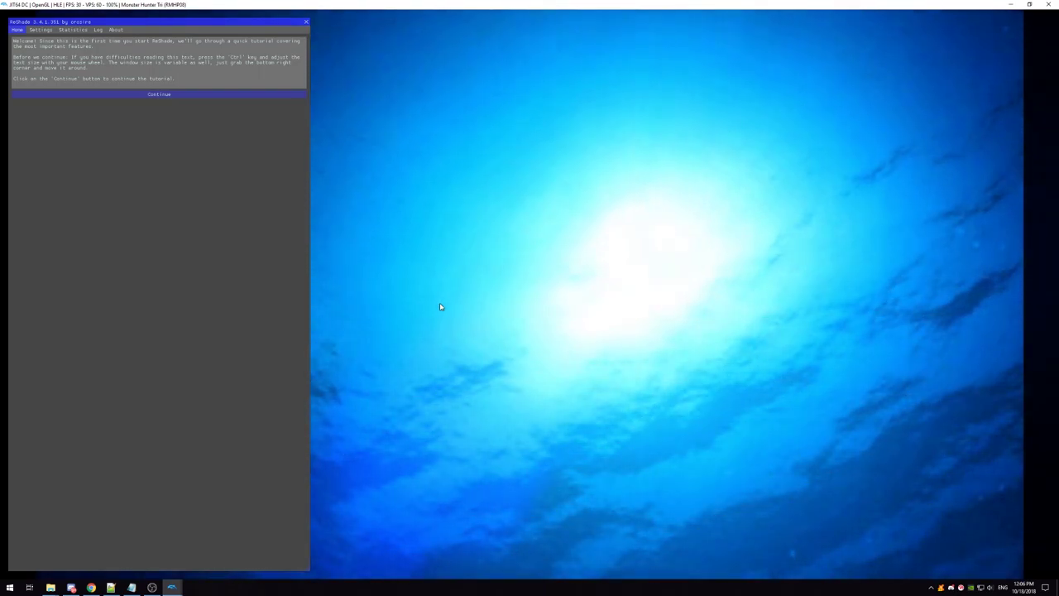
pyautogui.click(158, 94)
pyautogui.click(284, 40)
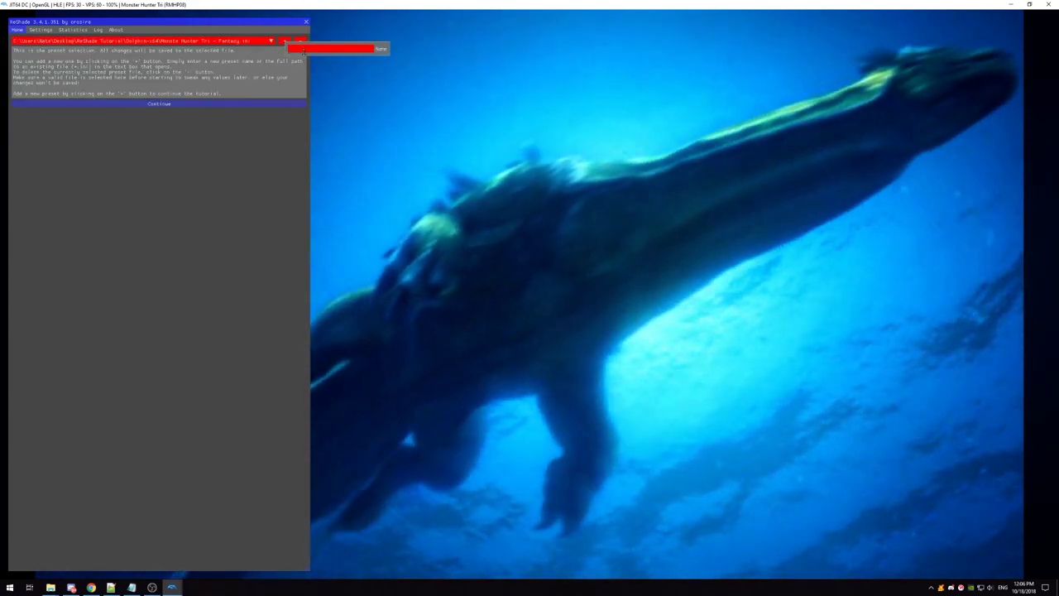
pyautogui.write('test')
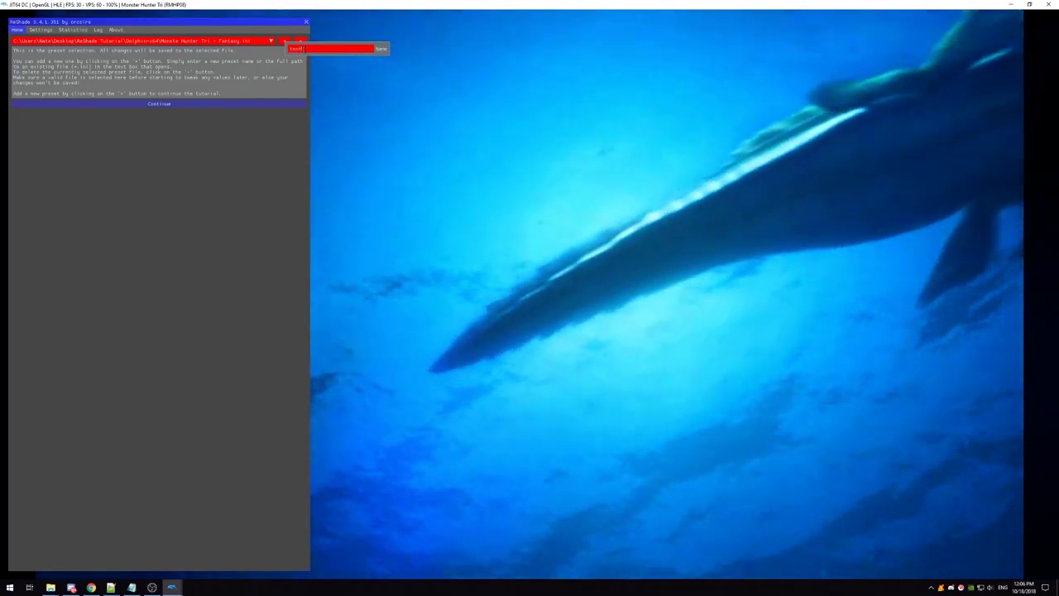
pyautogui.press('Return')
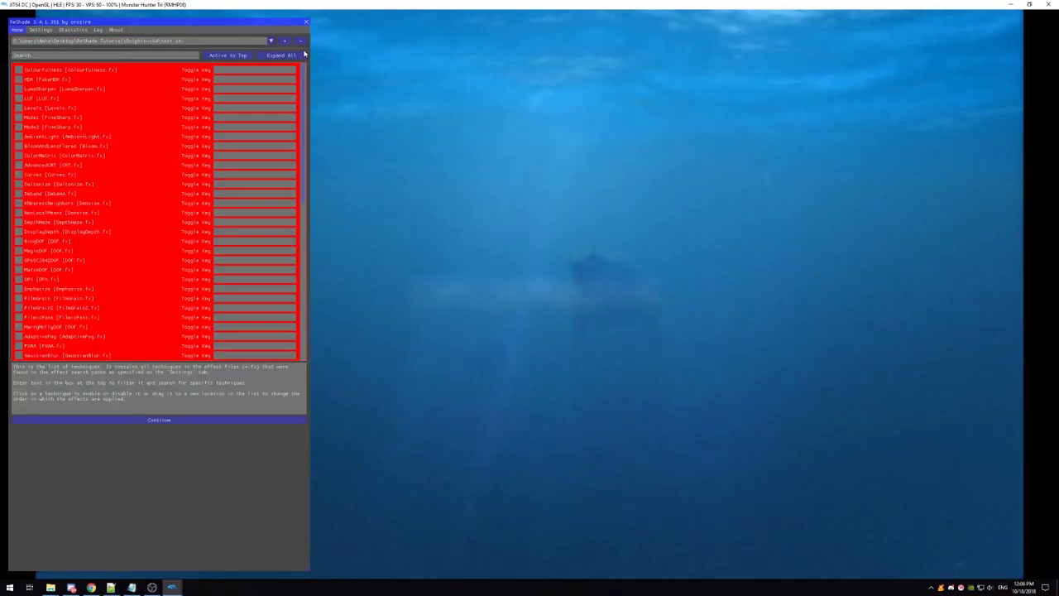
pyautogui.click(159, 420)
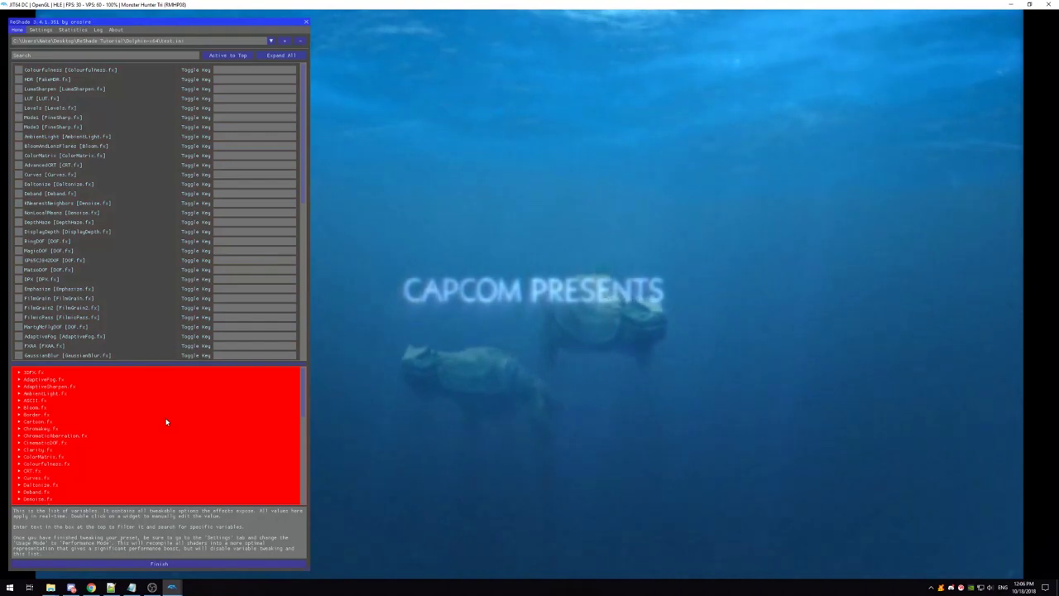
pyautogui.click(165, 563)
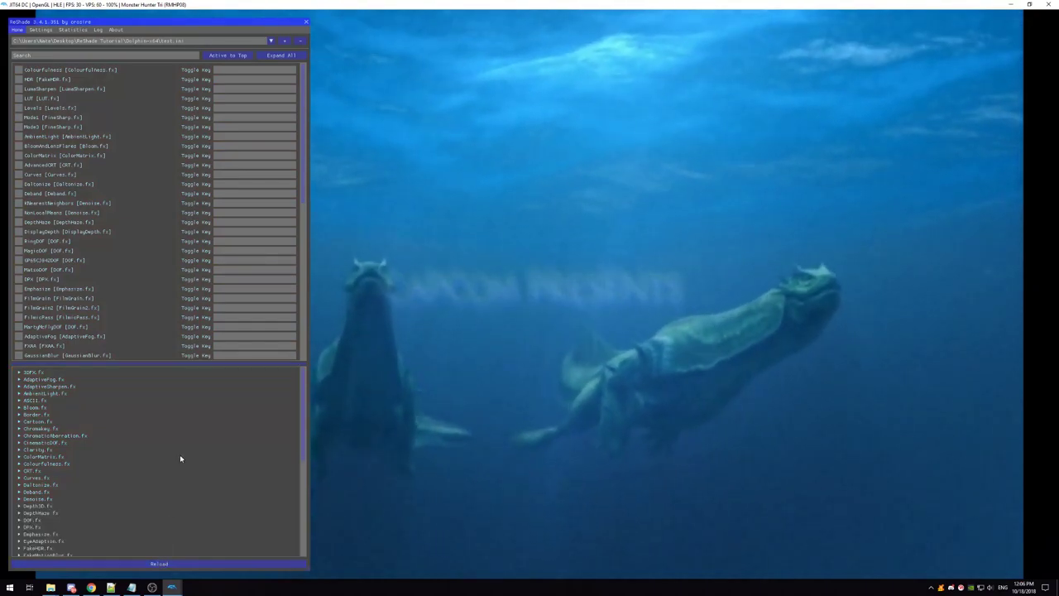